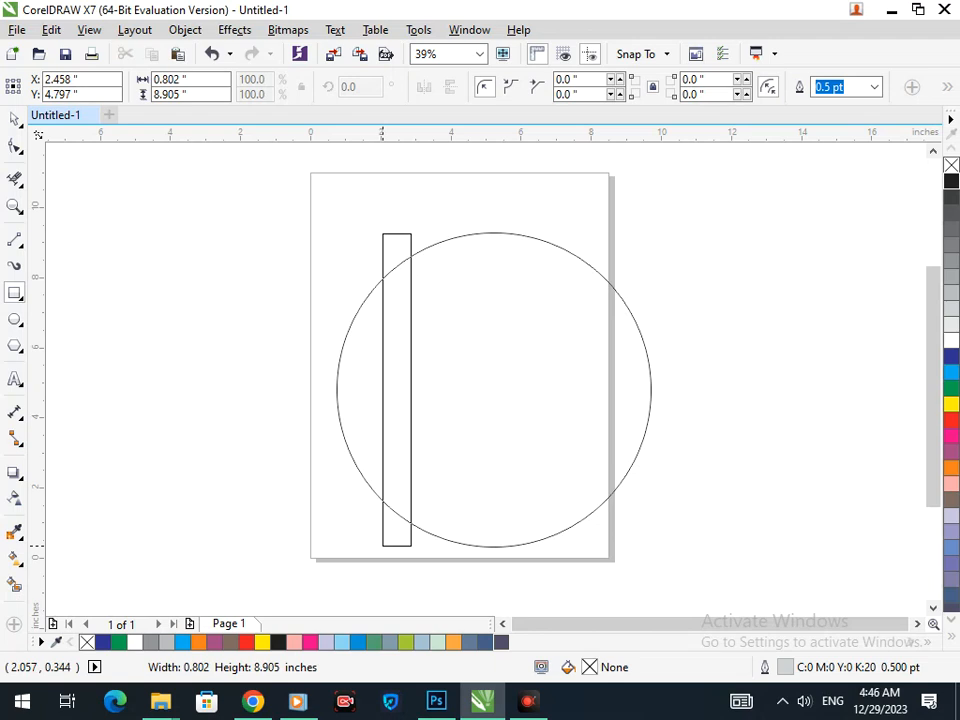
Draw a tall rectangle about 0.856 by 10.376 inches across the circle's right part and delete the shorter rectangle at its left
drag(383, 545, 383, 546)
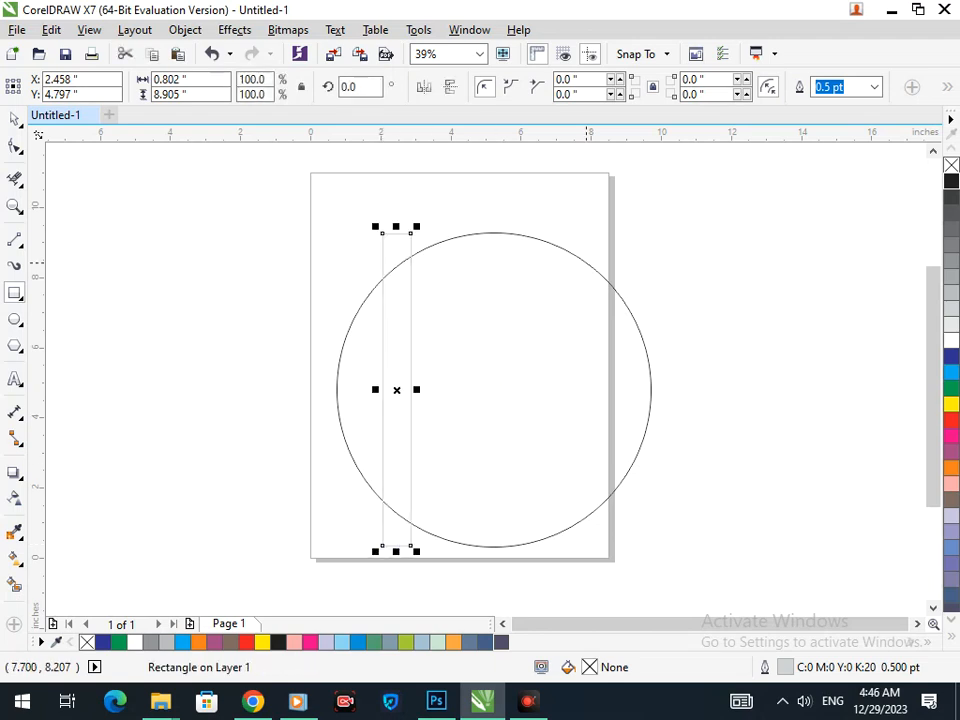
drag(558, 214, 528, 579)
click(14, 118)
click(117, 342)
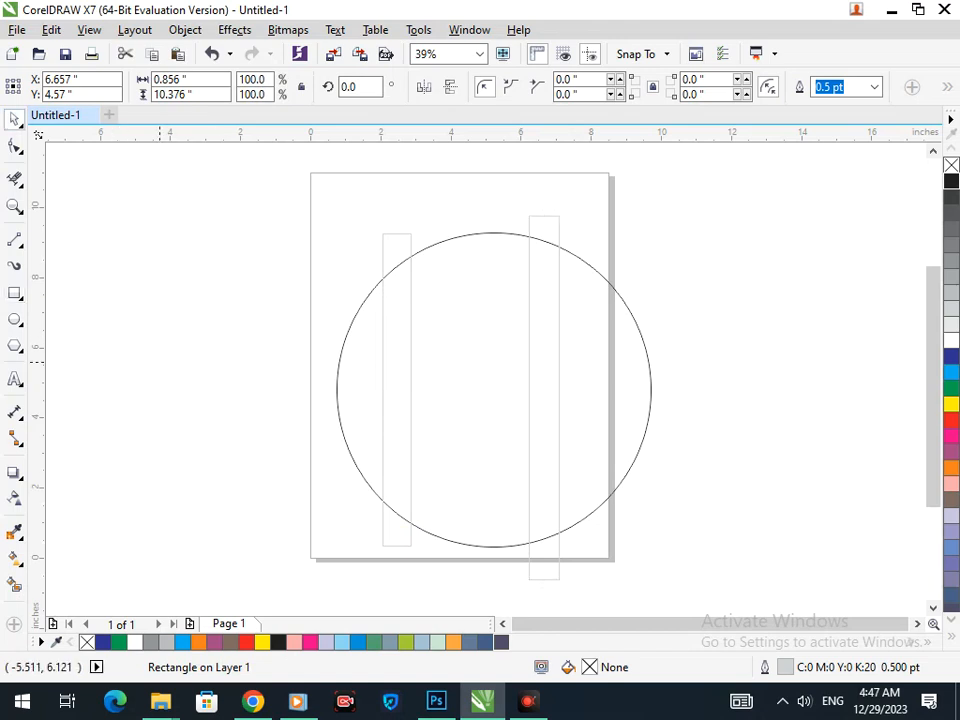
drag(390, 547, 204, 501)
key(Delete)
Duplicate the tall rectangle so that one vertical bar crosses the circle's left part and another its right part
click(550, 563)
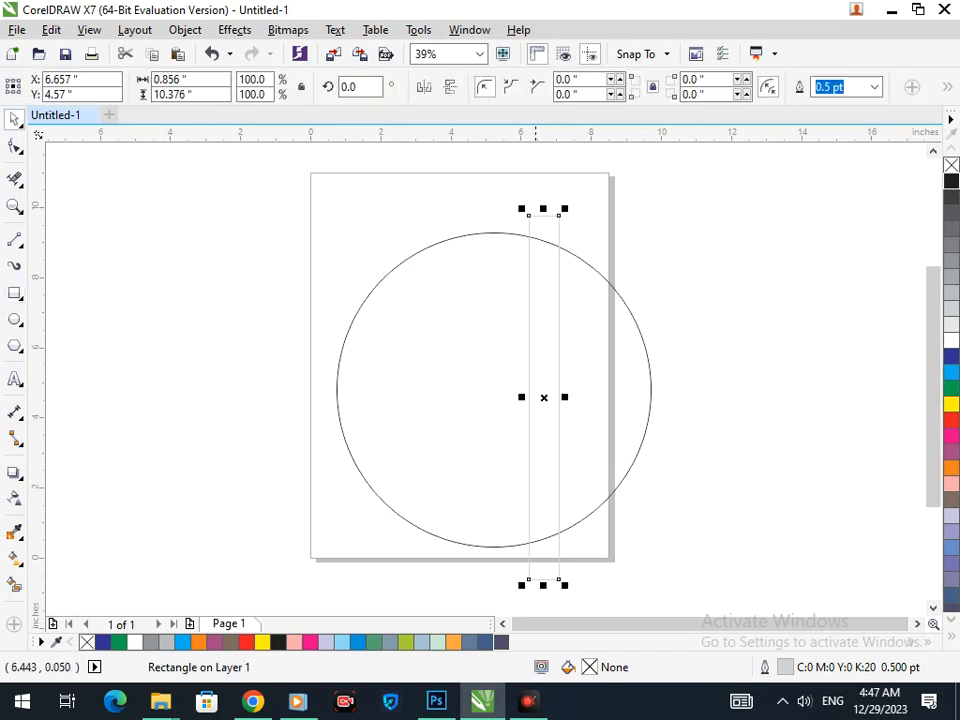
drag(535, 431, 413, 424)
click(580, 529)
click(549, 556)
drag(549, 556, 564, 551)
Add a copy of the bar rotated 90 degrees, lying horizontally across the middle of the circle
click(564, 568)
click(565, 563)
click(565, 563)
drag(537, 577, 646, 393)
click(712, 400)
click(698, 527)
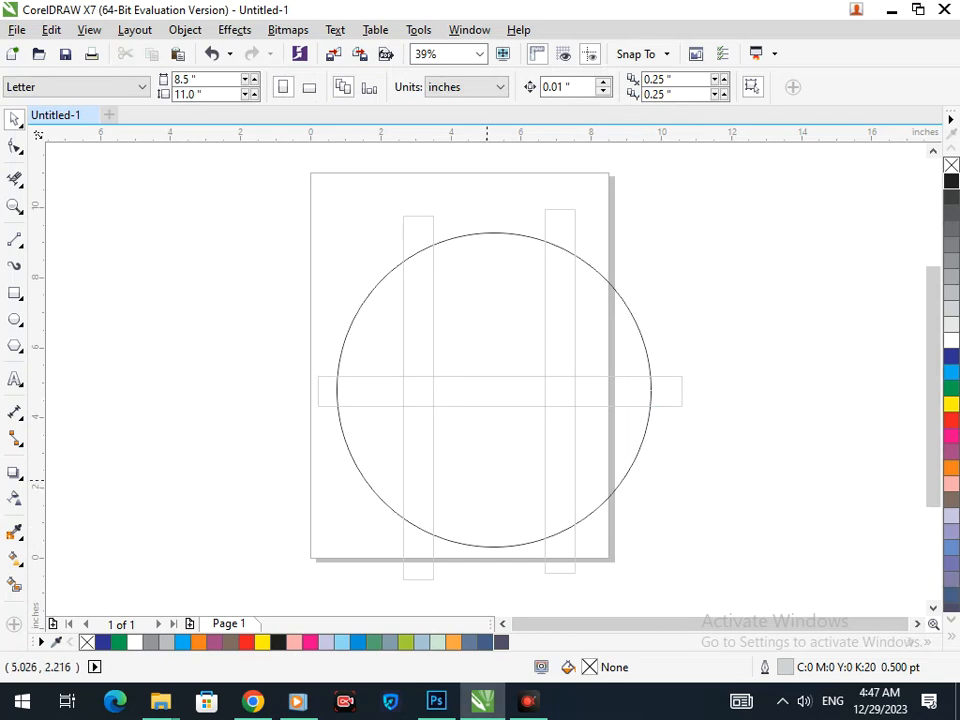
Smart-fill the six circle regions between the bars with C:40 M:20 Y:0 K:40 and a 0.5 pt black outline
click(15, 584)
click(380, 453)
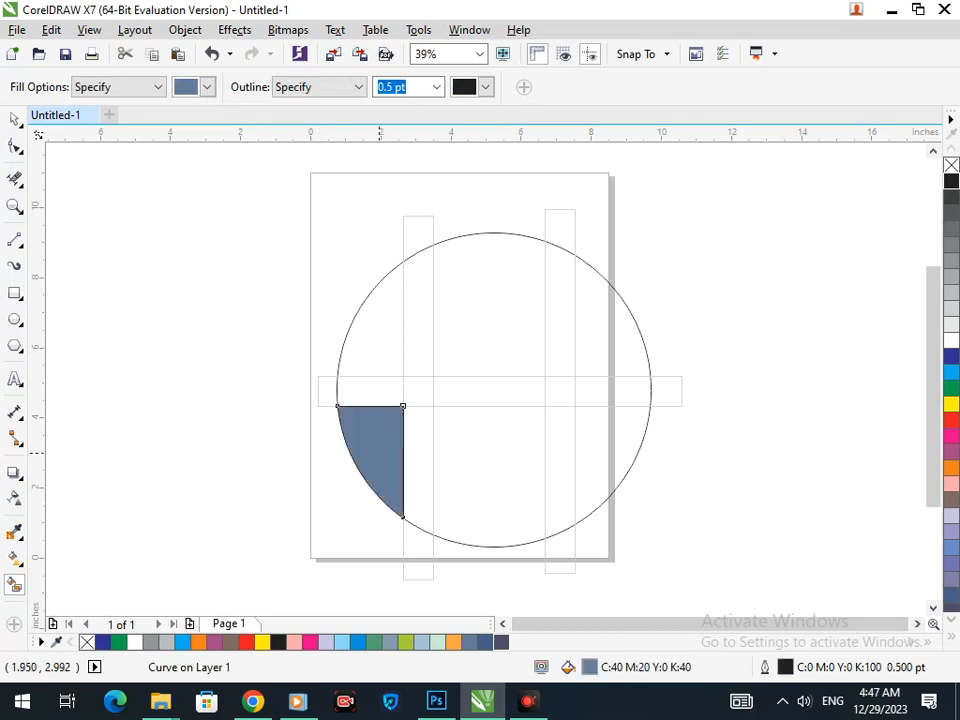
click(376, 361)
click(483, 346)
click(490, 470)
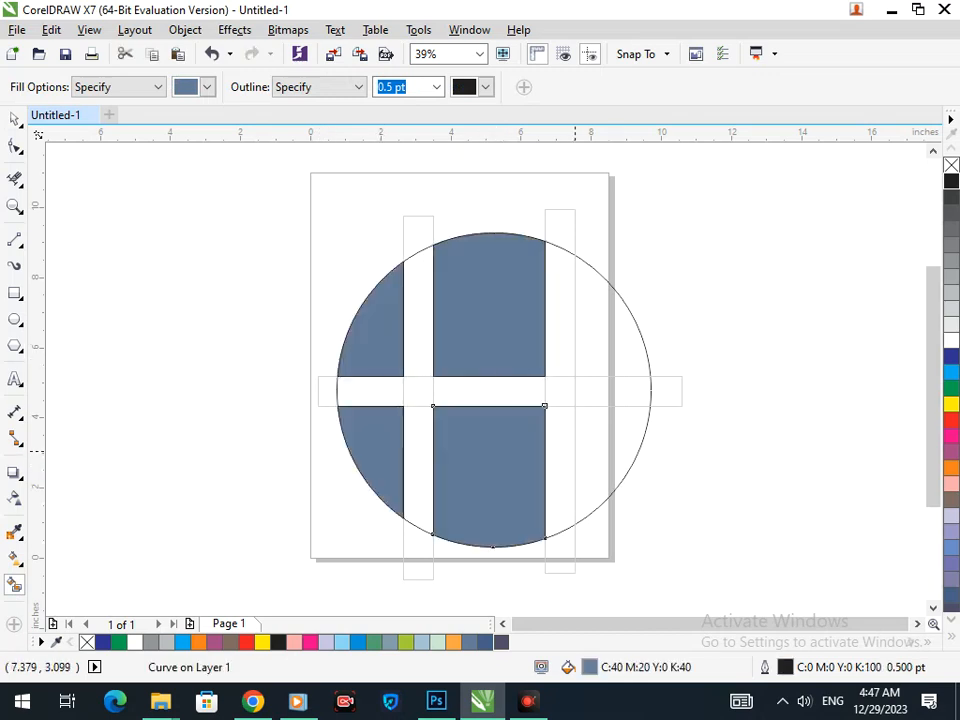
click(608, 460)
click(608, 320)
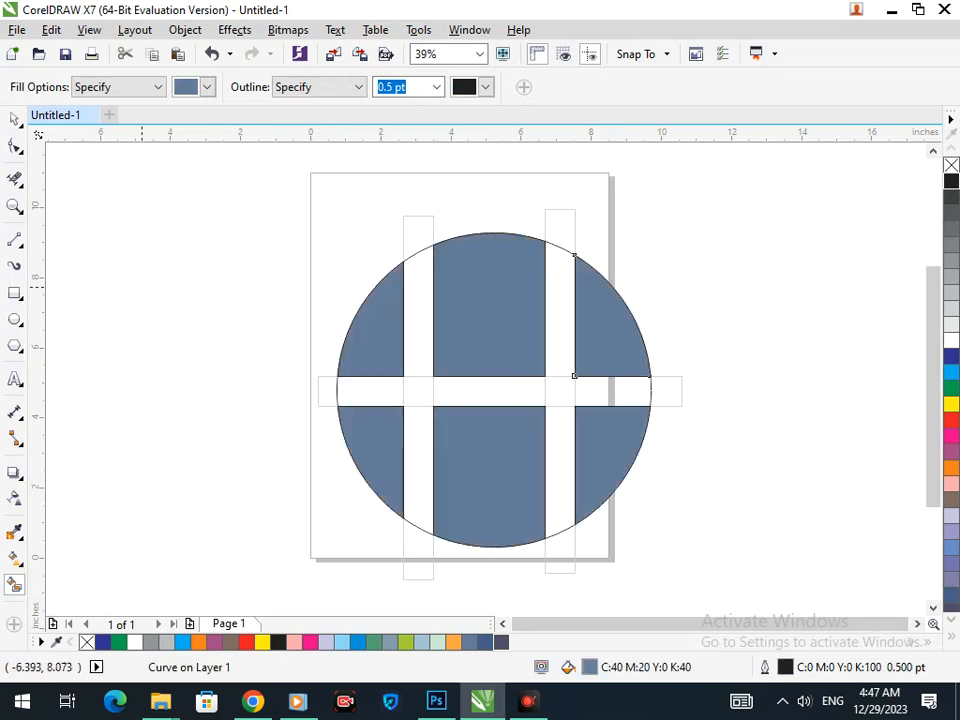
Delete the three bars and the original circle, keeping only the six filled pieces
click(15, 119)
click(430, 228)
click(431, 260)
key(Delete)
click(558, 232)
key(Delete)
click(681, 392)
key(Delete)
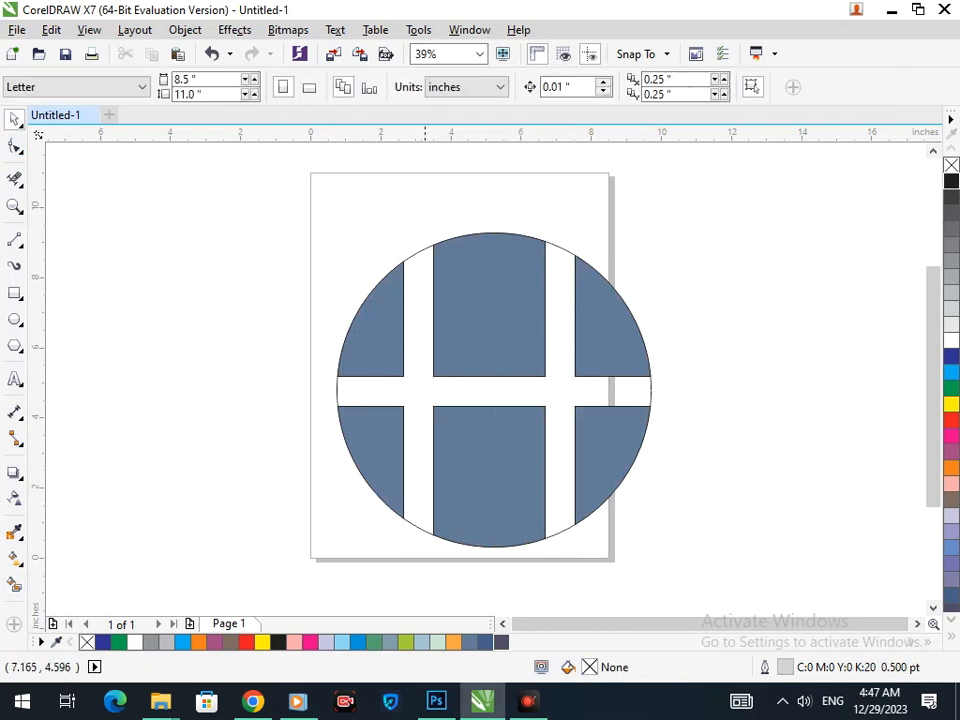
click(336, 390)
key(Delete)
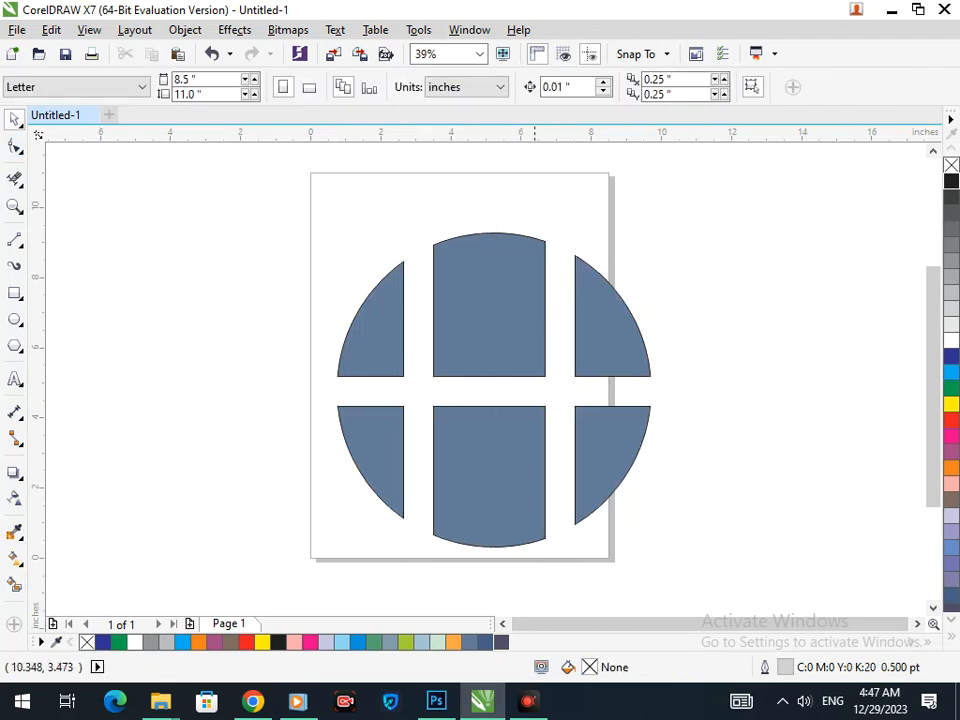
Move all six circle pieces to the empty area above and left of the page
scroll(601, 429, down, 3)
key(ctrl+a)
drag(488, 386, 188, 271)
click(152, 230)
scroll(150, 235, up, 2)
Try a dark blue fill, followed by a magenta fill and outline, on all six circle pieces
drag(220, 210, 574, 476)
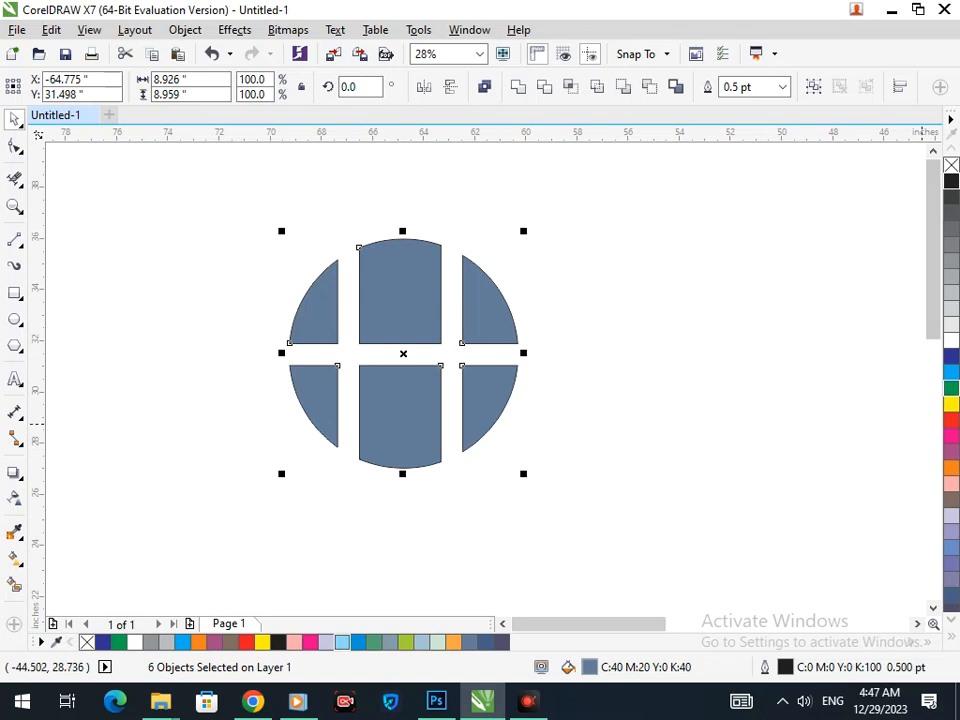
click(951, 355)
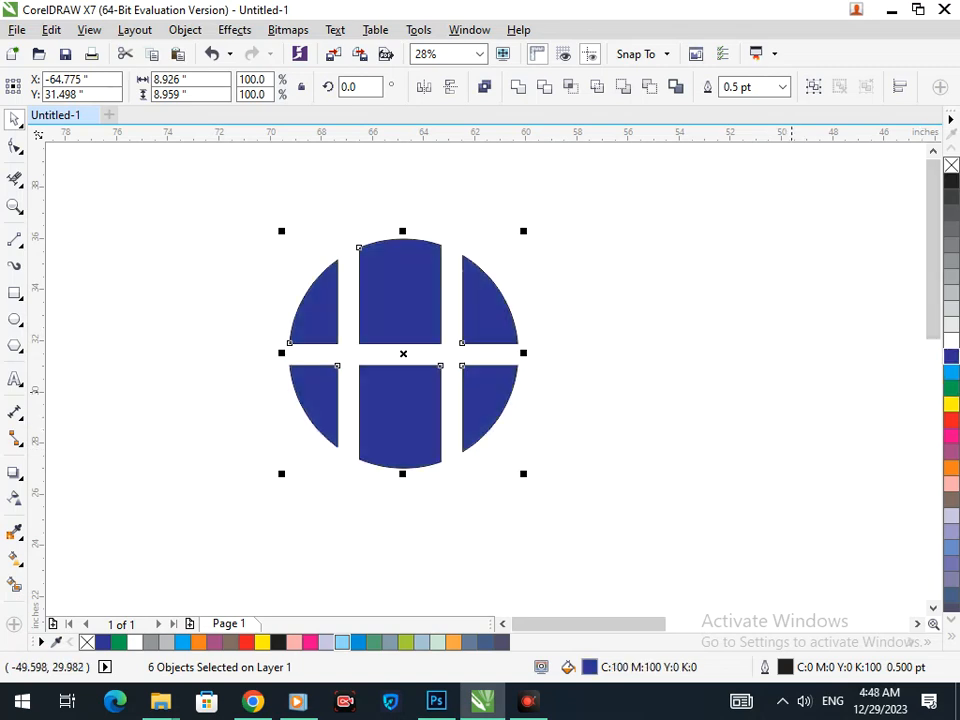
key(Escape)
drag(221, 214, 601, 490)
click(951, 435)
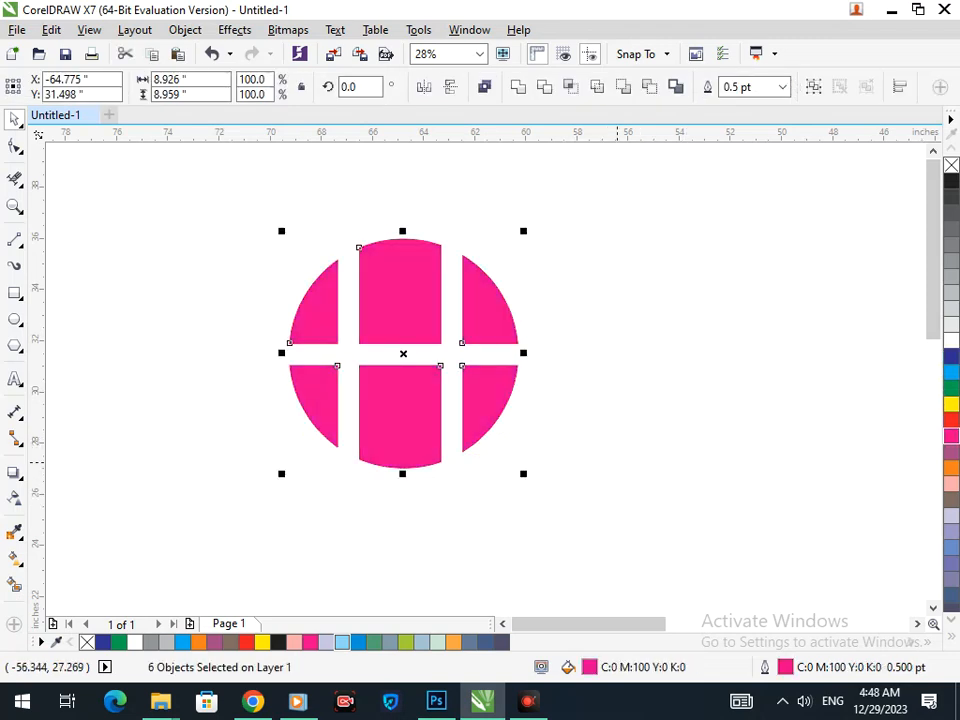
Set both the outline and the fill of all six pieces to dark blue, C:100 M:100 Y:0 K:0
right_click(951, 356)
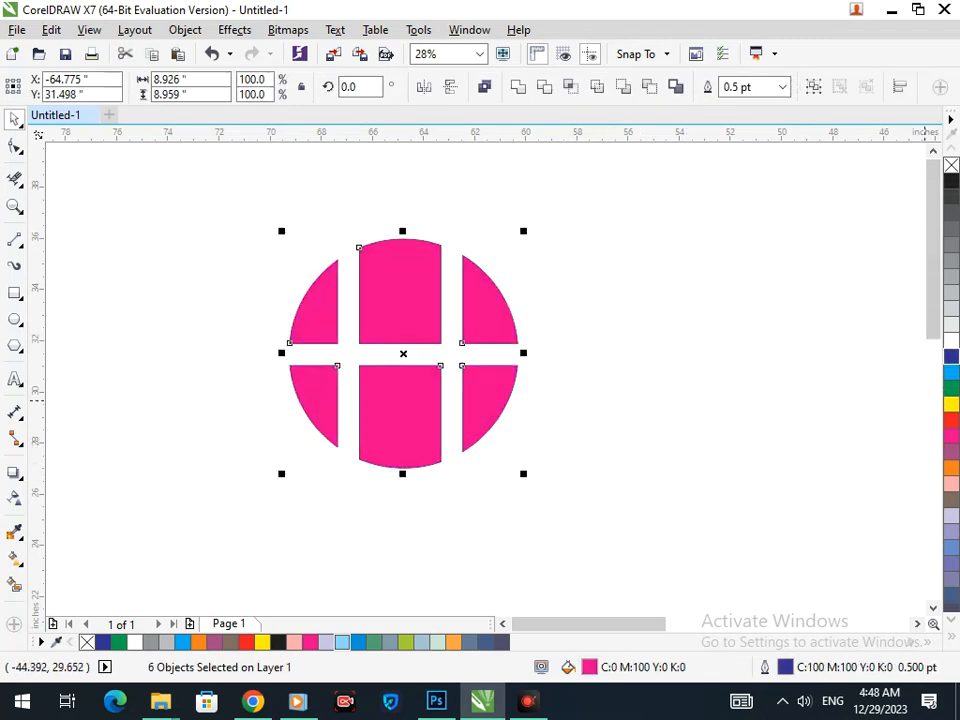
click(951, 356)
click(579, 451)
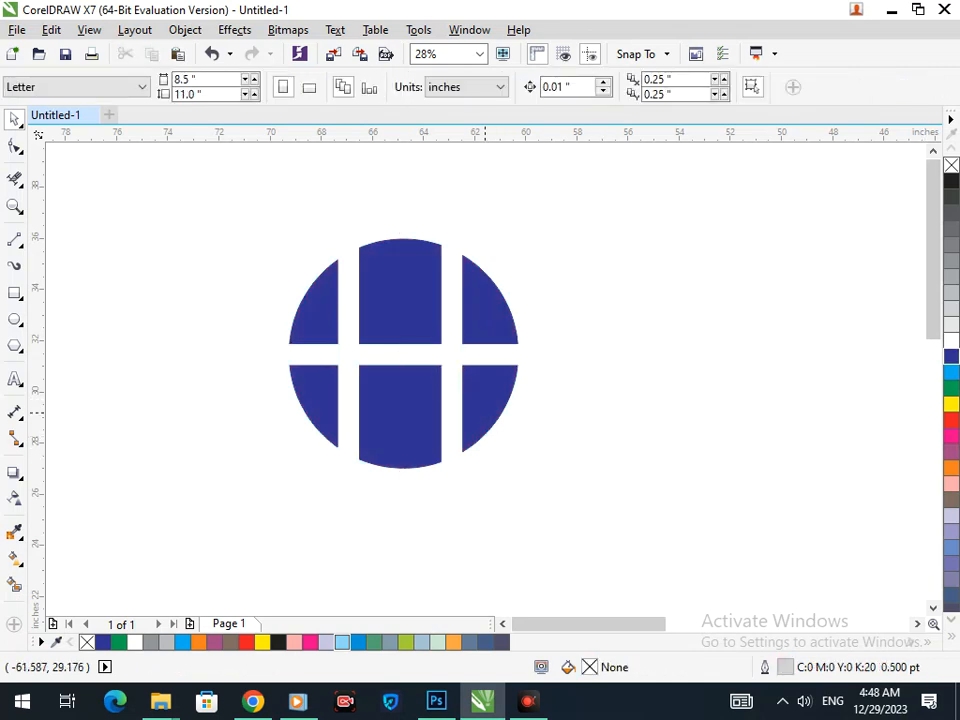
Recolour the fill and outline of the two right side pieces magenta, C:0 M:100 Y:0 K:0
click(486, 408)
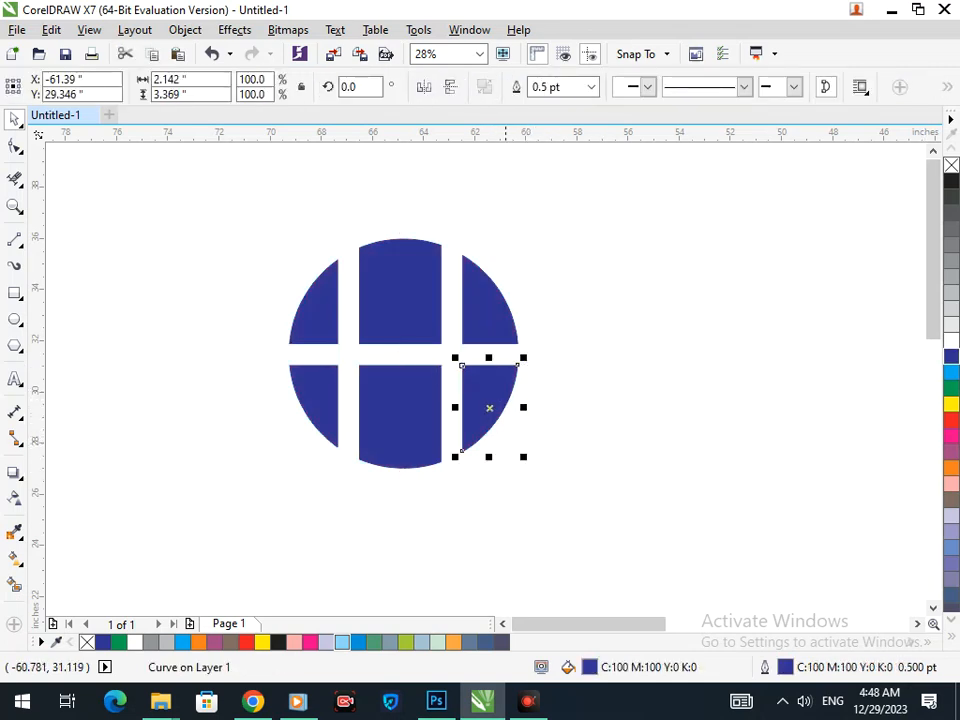
shift+click(496, 323)
click(951, 436)
right_click(951, 436)
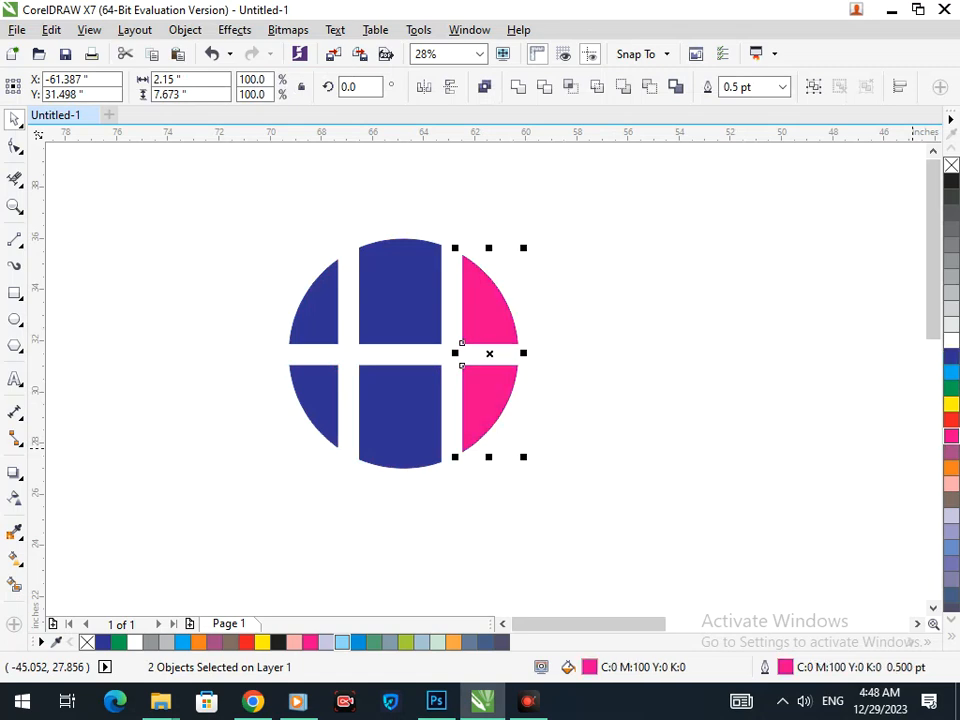
click(784, 462)
Recolour the fill and outline of the two left side pieces magenta, C:0 M:100 Y:0 K:0
click(316, 392)
shift+click(323, 322)
click(951, 436)
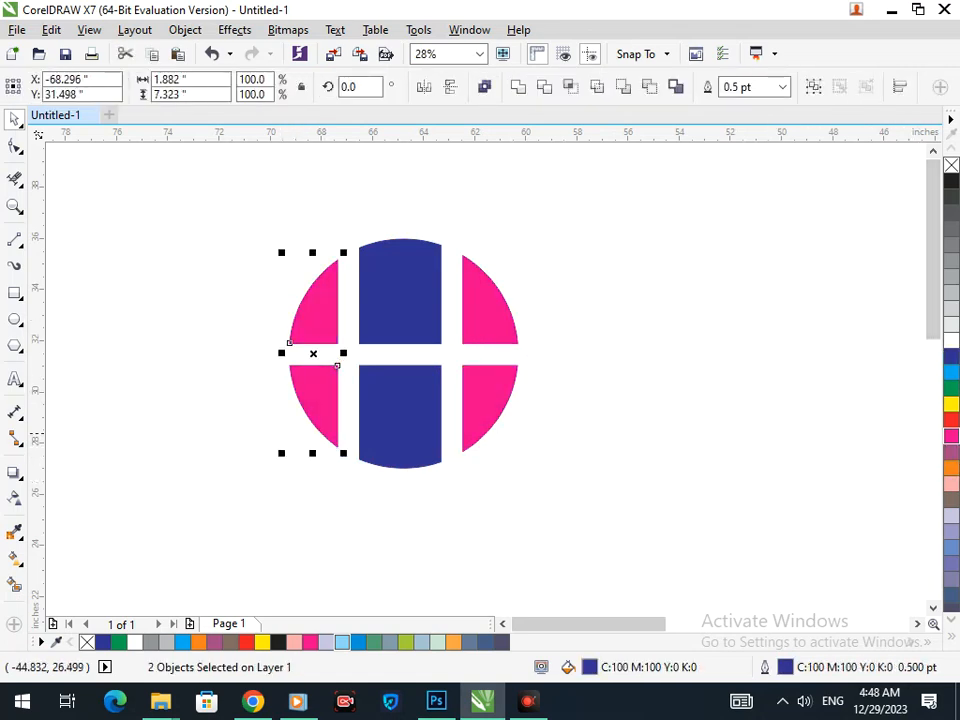
right_click(951, 436)
click(700, 443)
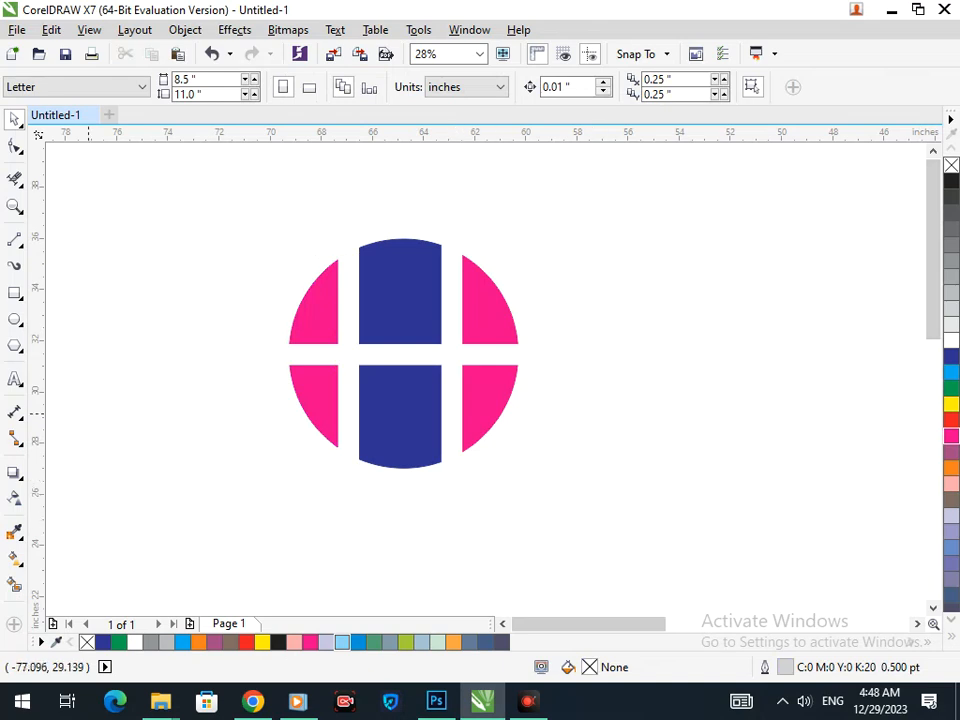
Draw a narrow rectangle about 0.415 by 7.524 inches in the left vertical gap and centre it between the pieces
click(15, 292)
drag(338, 260, 349, 456)
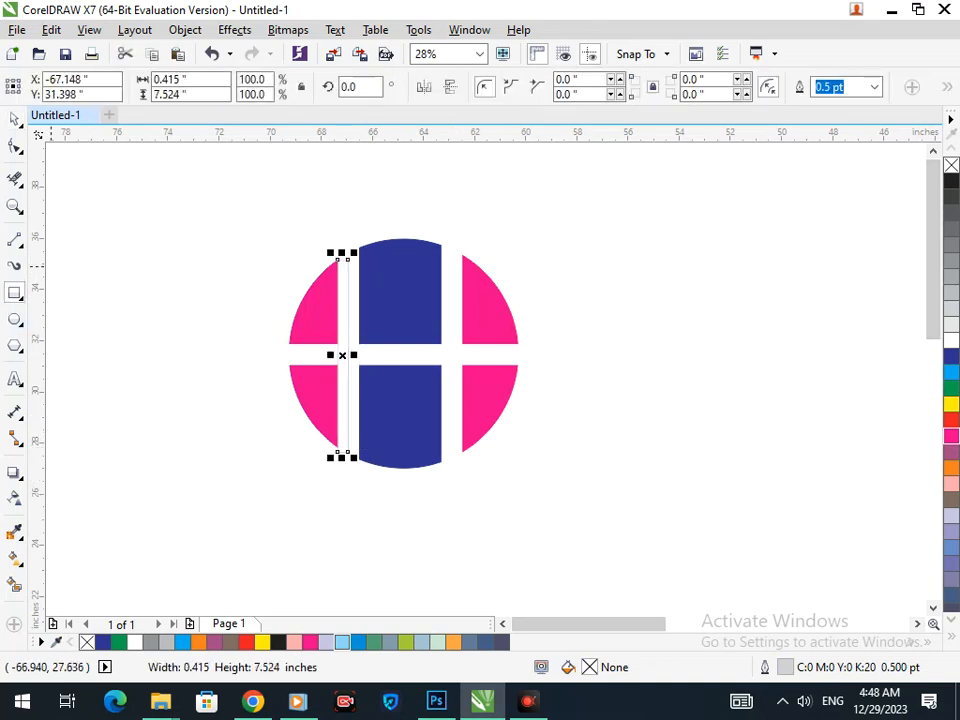
click(15, 119)
click(114, 336)
scroll(335, 364, up, 2)
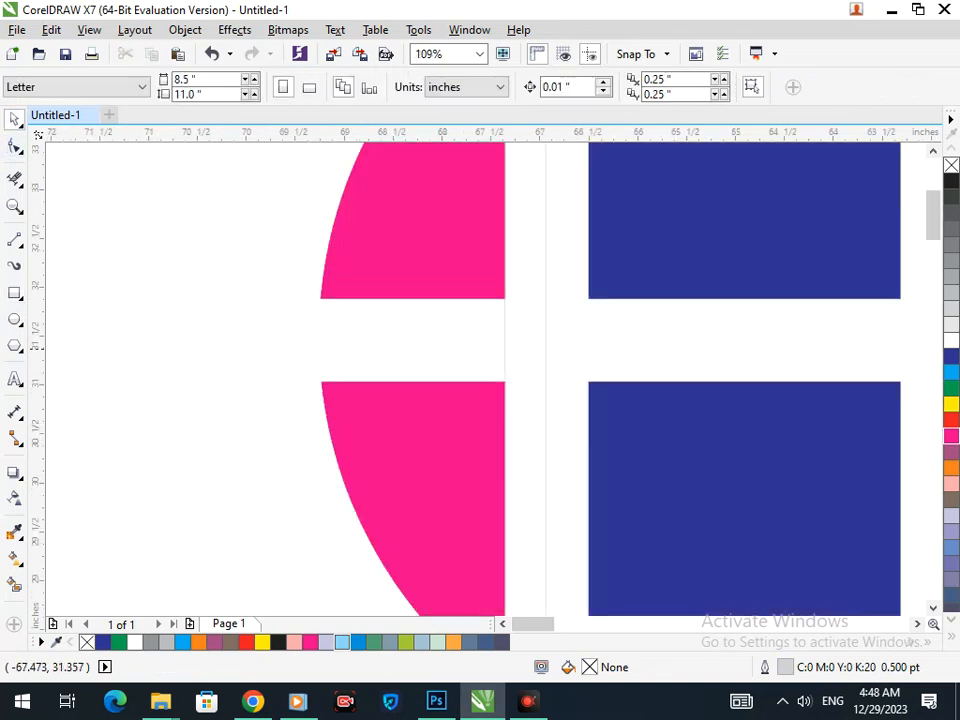
drag(504, 346, 526, 345)
scroll(597, 402, down, 2)
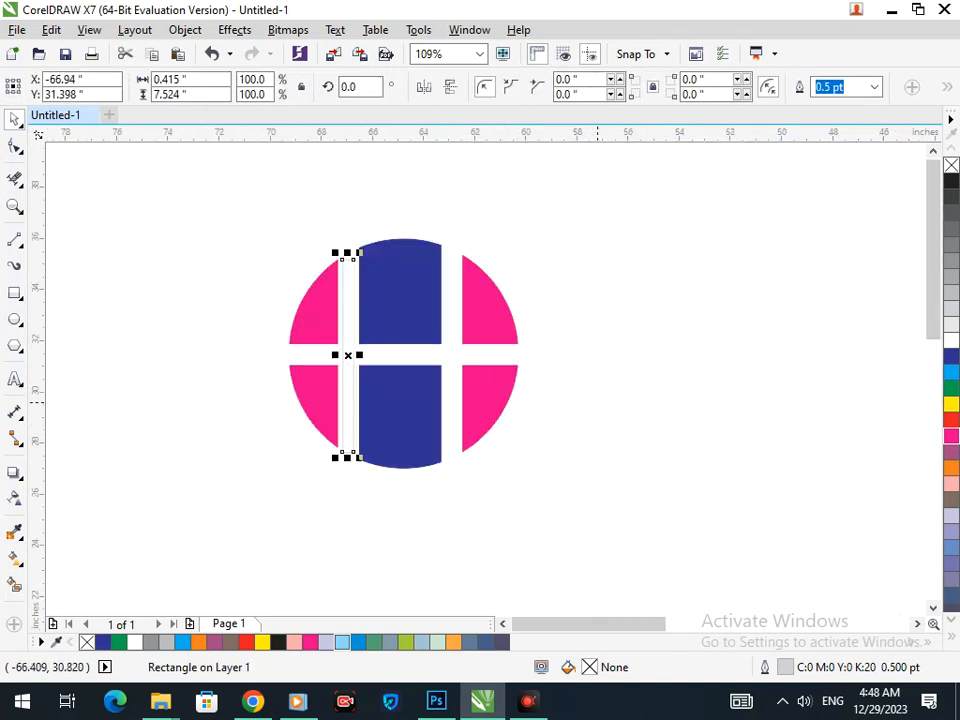
Fill the narrow bar with green, C:100 M:0 Y:100 K:0, and place a copy in the right vertical gap
click(951, 388)
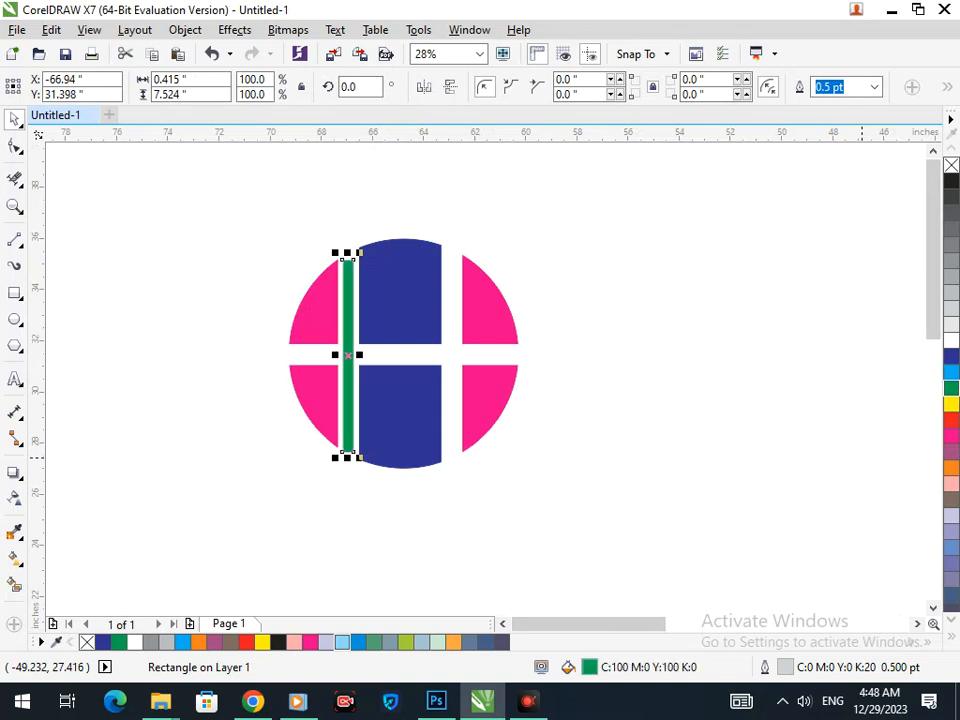
click(770, 388)
drag(352, 384, 456, 386)
click(507, 517)
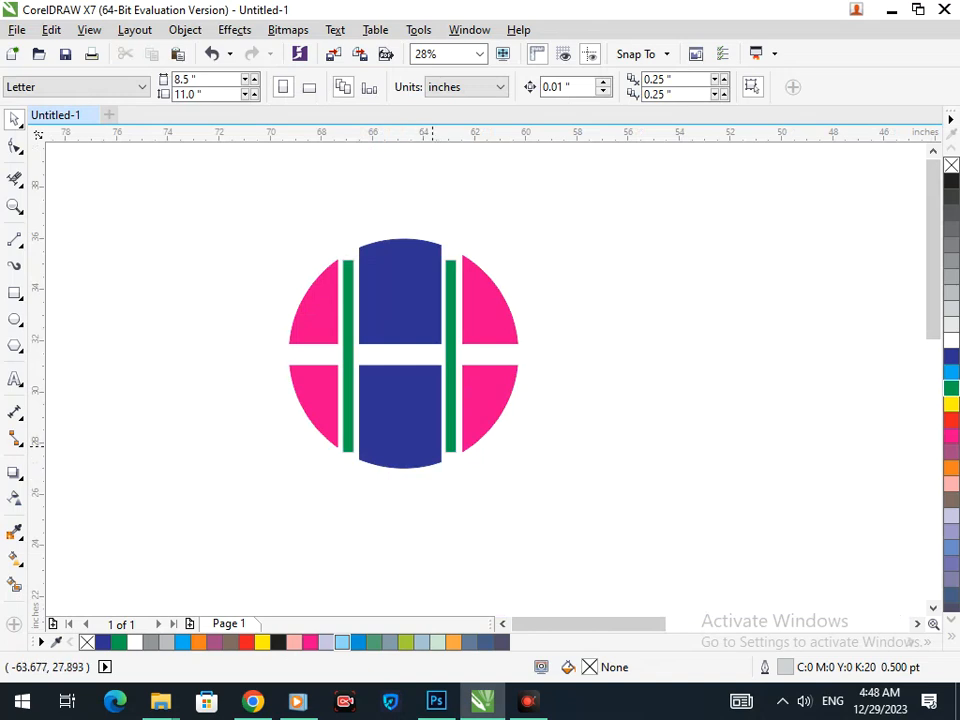
Place a shortened, horizontally rotated copy of the green bar in the gap between the two dark blue pieces
click(450, 447)
drag(455, 254, 410, 353)
click(435, 475)
click(437, 508)
key(F4)
key(F2)
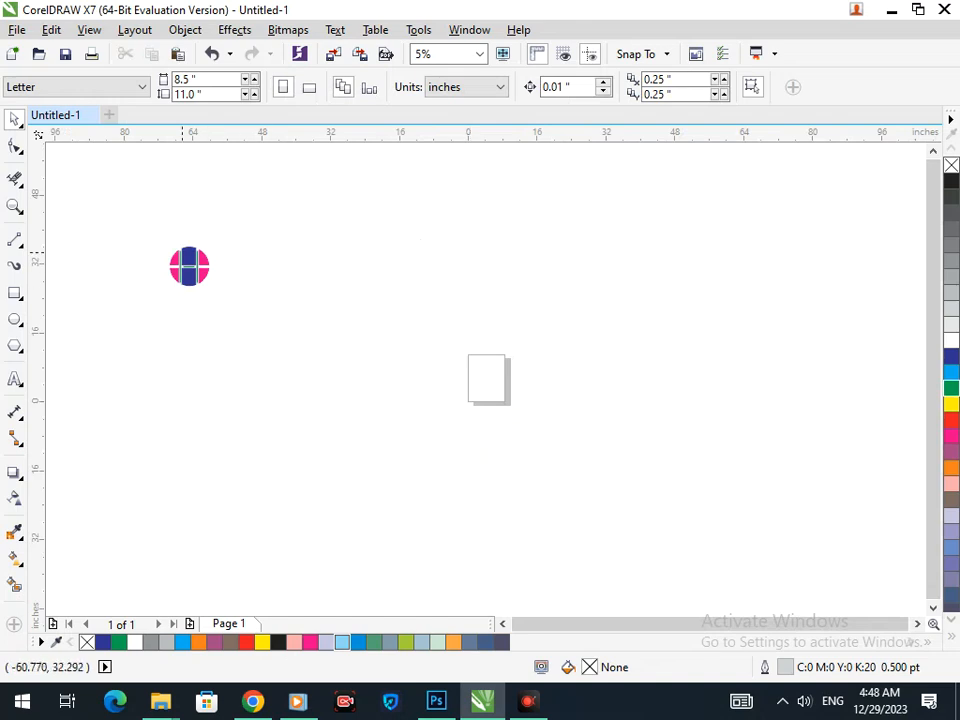
drag(138, 229, 281, 320)
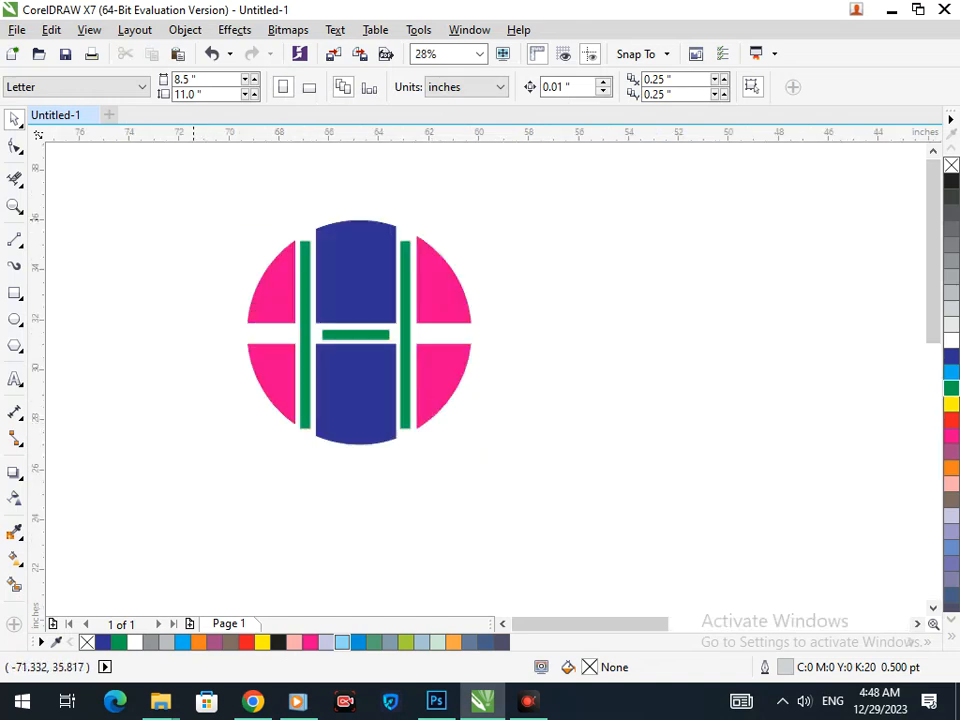
drag(196, 218, 612, 519)
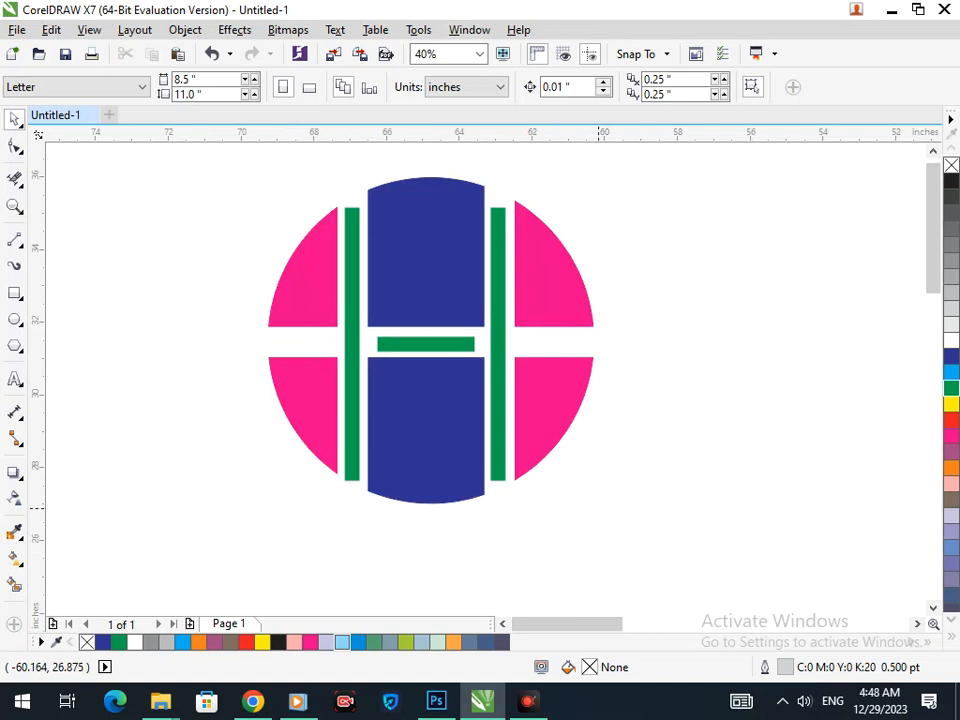
key(F3)
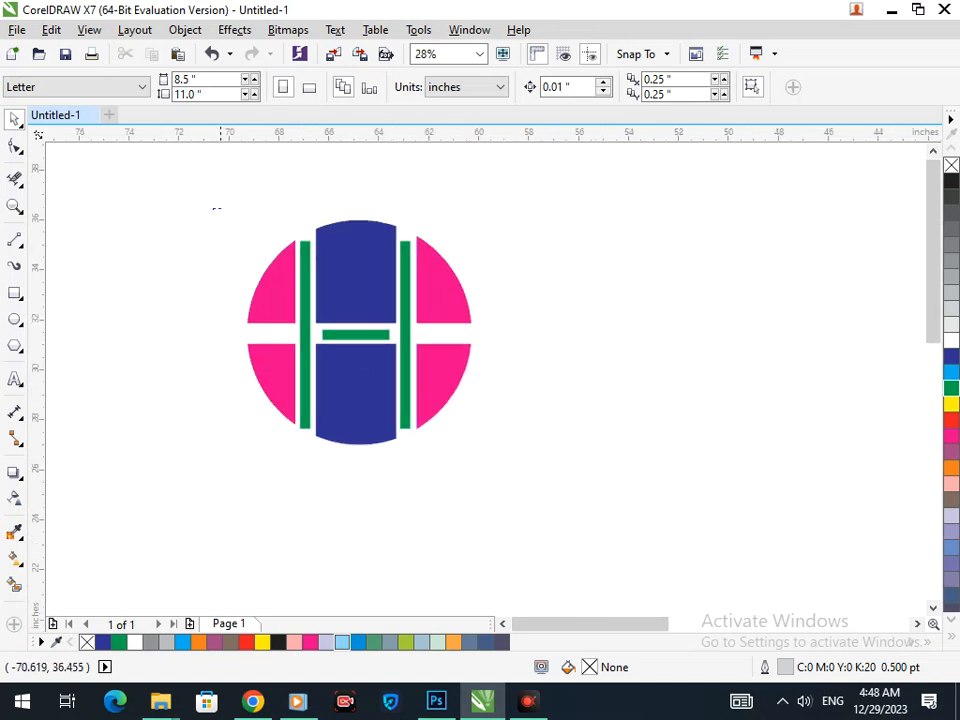
drag(213, 208, 529, 461)
key(F3)
drag(206, 199, 529, 476)
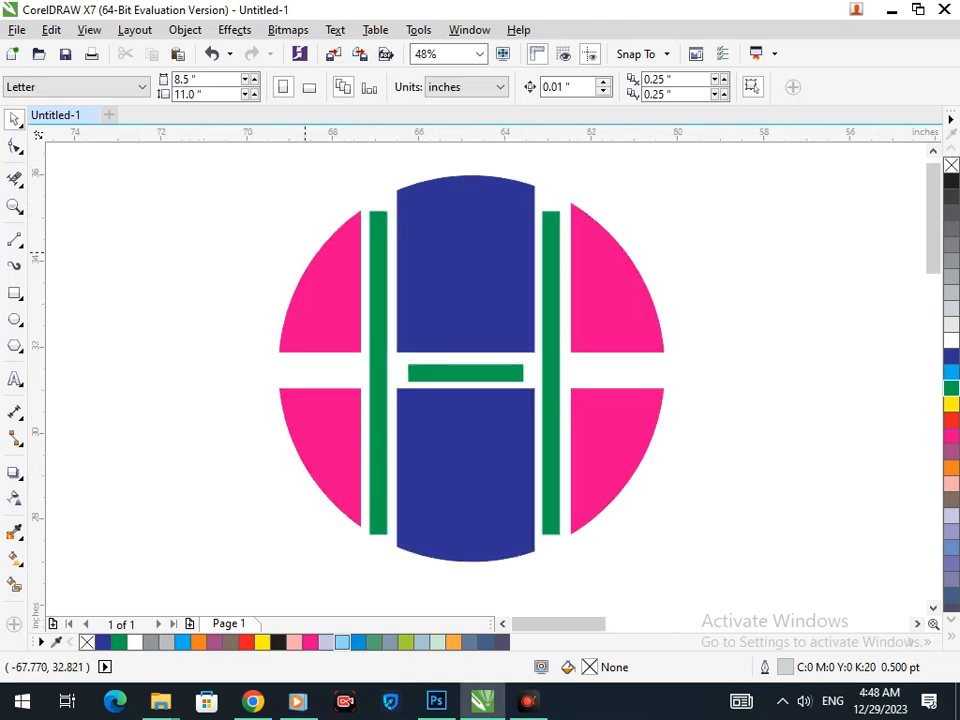
Select the complete logo and move it slightly to the right and down
drag(254, 165, 690, 589)
drag(528, 508, 553, 513)
key(Escape)
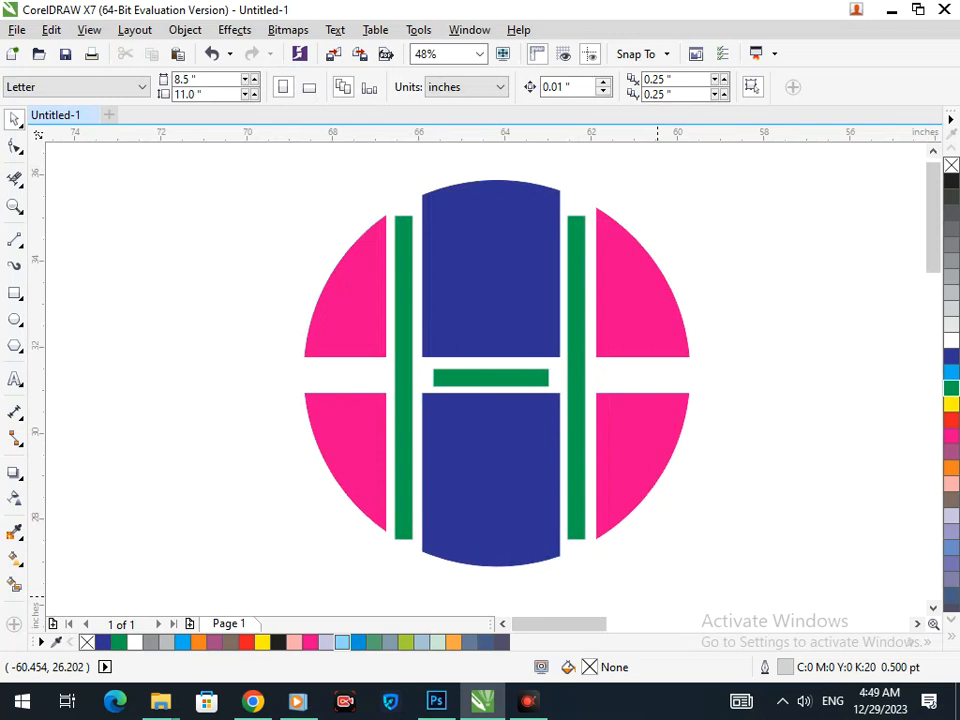
Change the fill of all three green H bars to black
scroll(668, 592, down, 1)
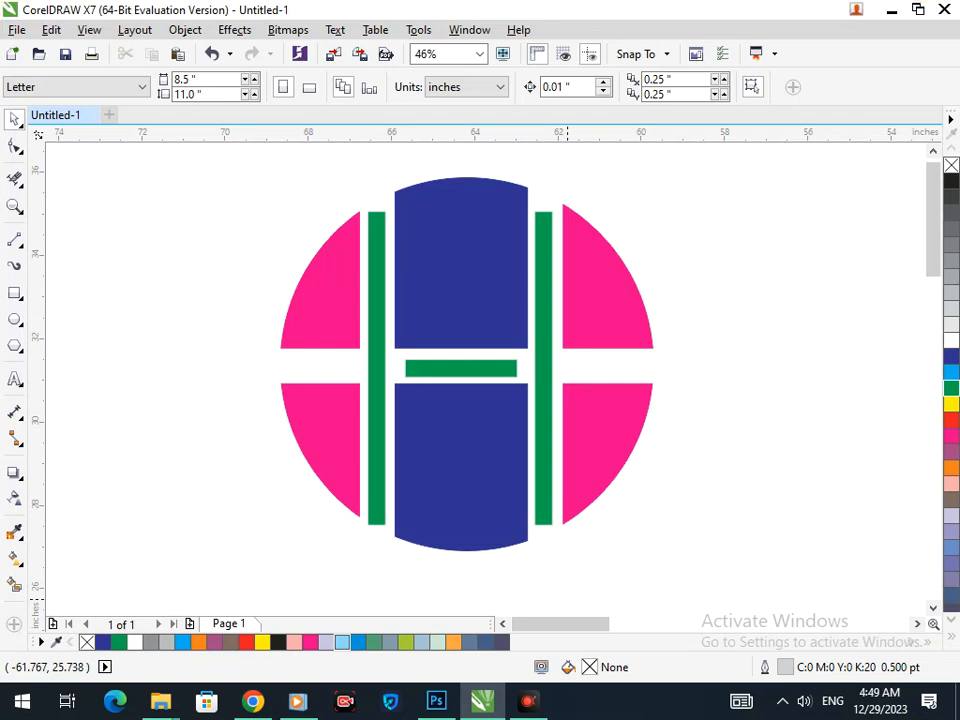
click(547, 508)
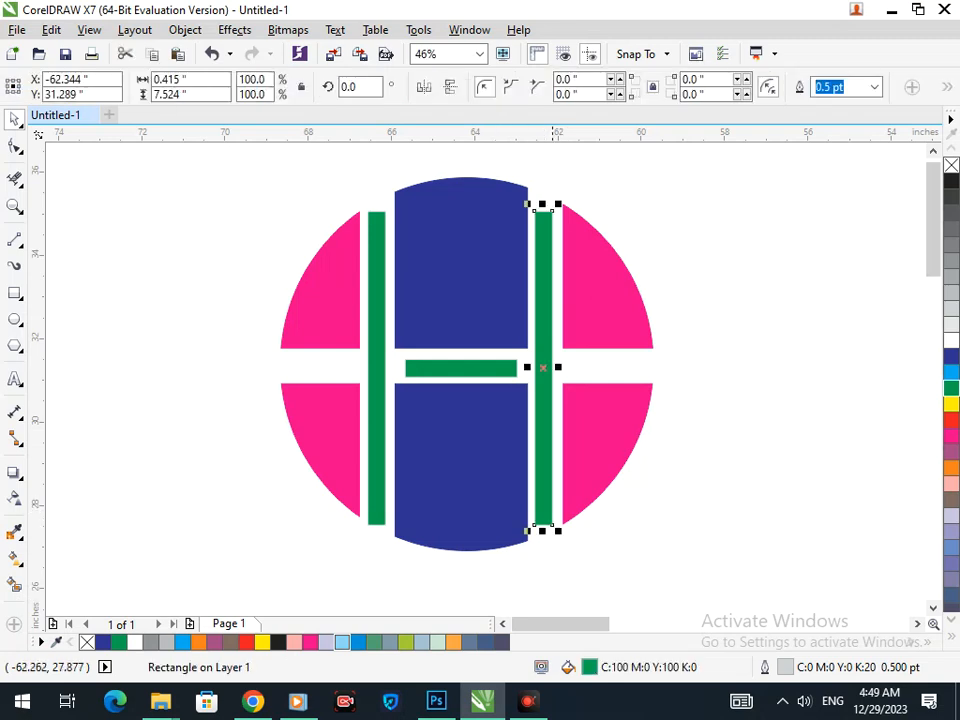
click(951, 181)
key(Escape)
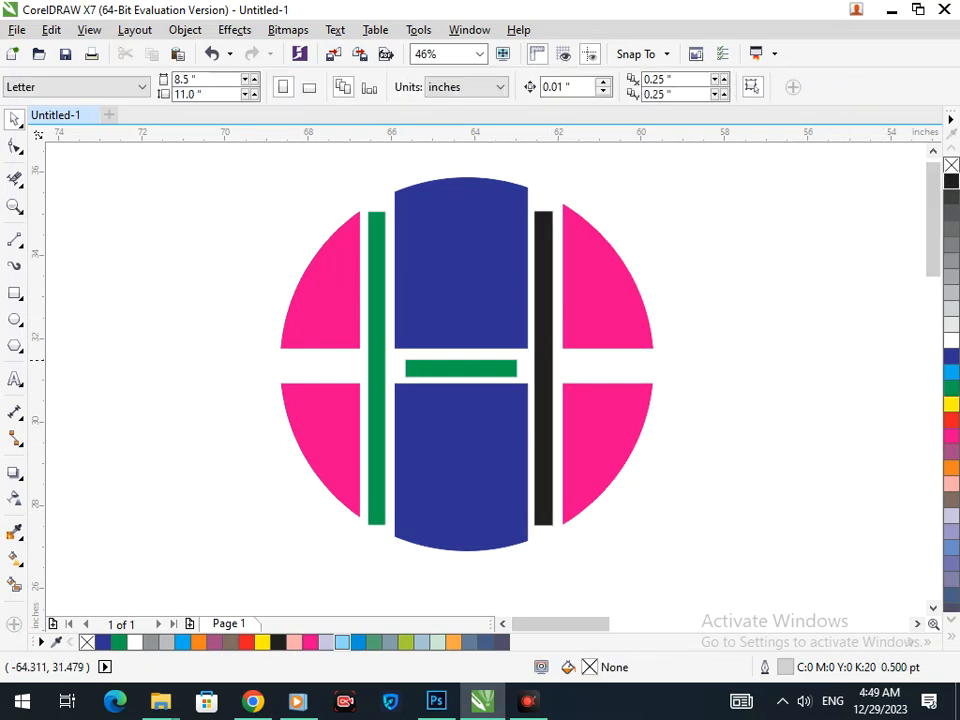
click(376, 450)
shift+click(440, 369)
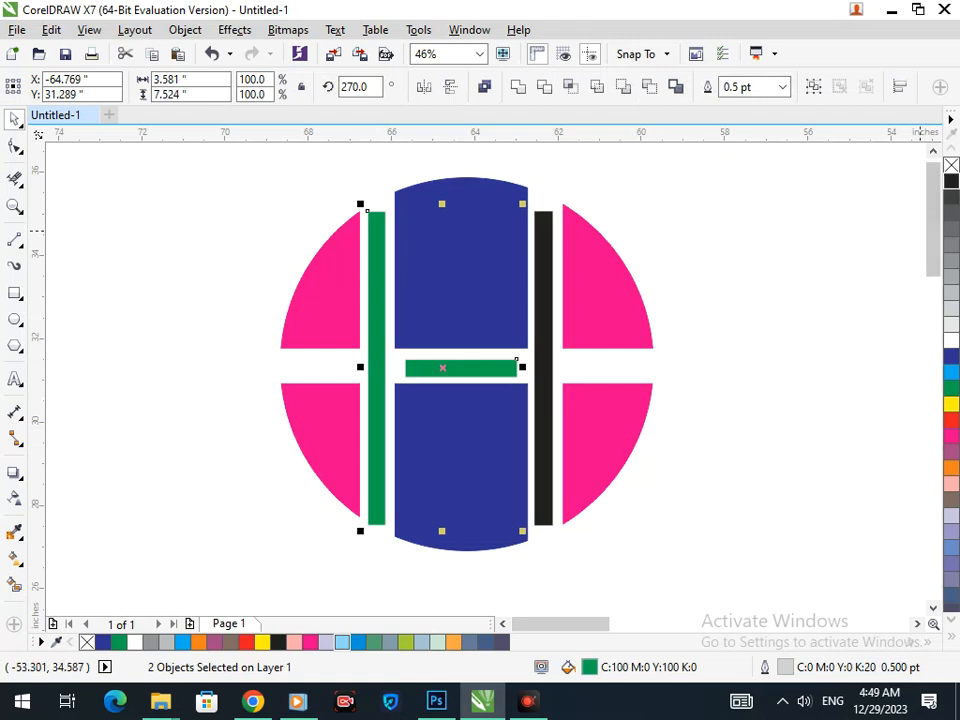
click(951, 181)
key(Escape)
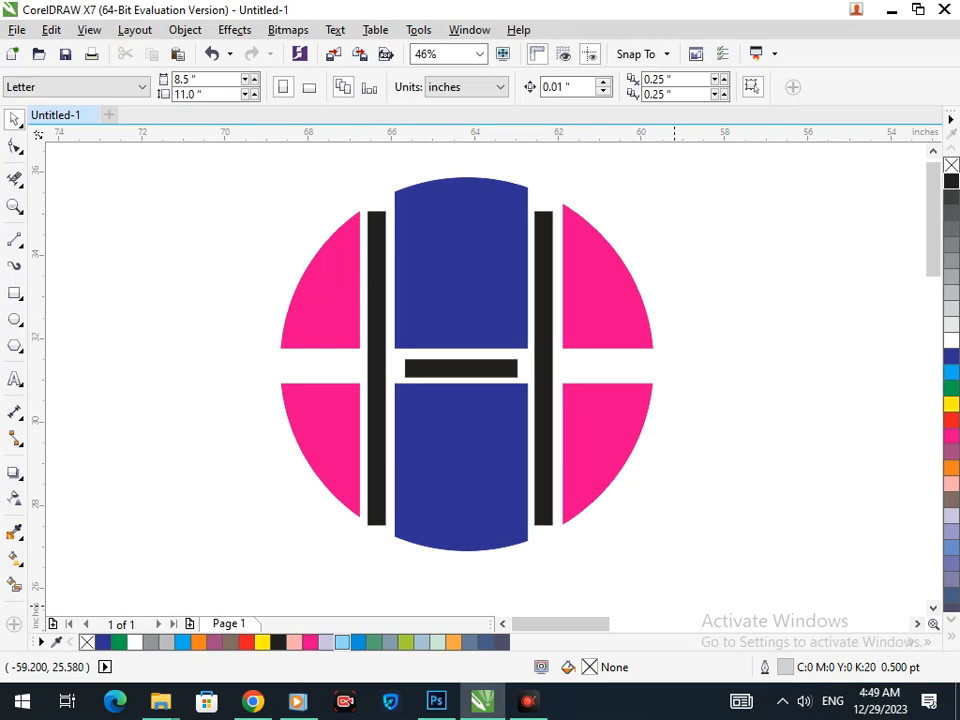
Apply a vertical linear fountain fill to the upper dark blue piece, running from dark blue at its top to green at its bottom edge
click(417, 291)
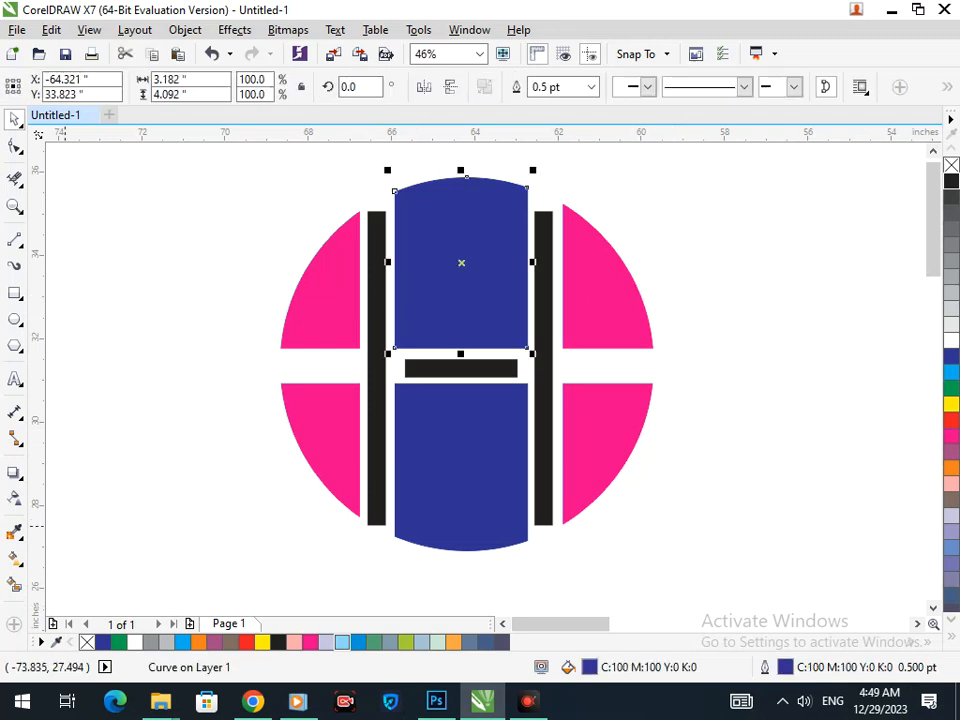
click(14, 557)
click(55, 555)
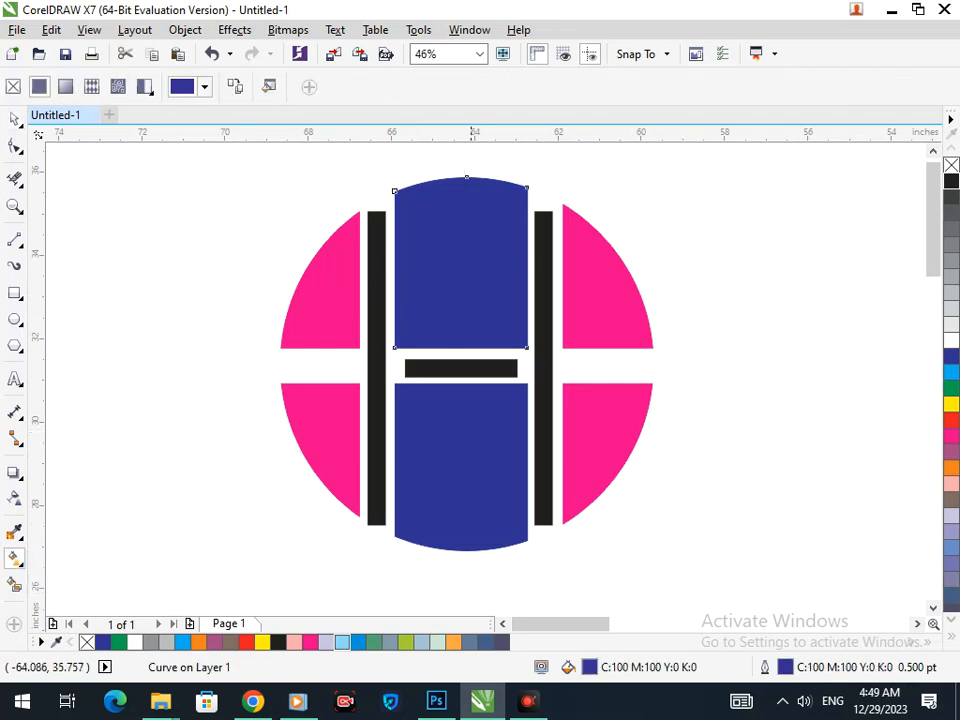
drag(481, 268, 478, 341)
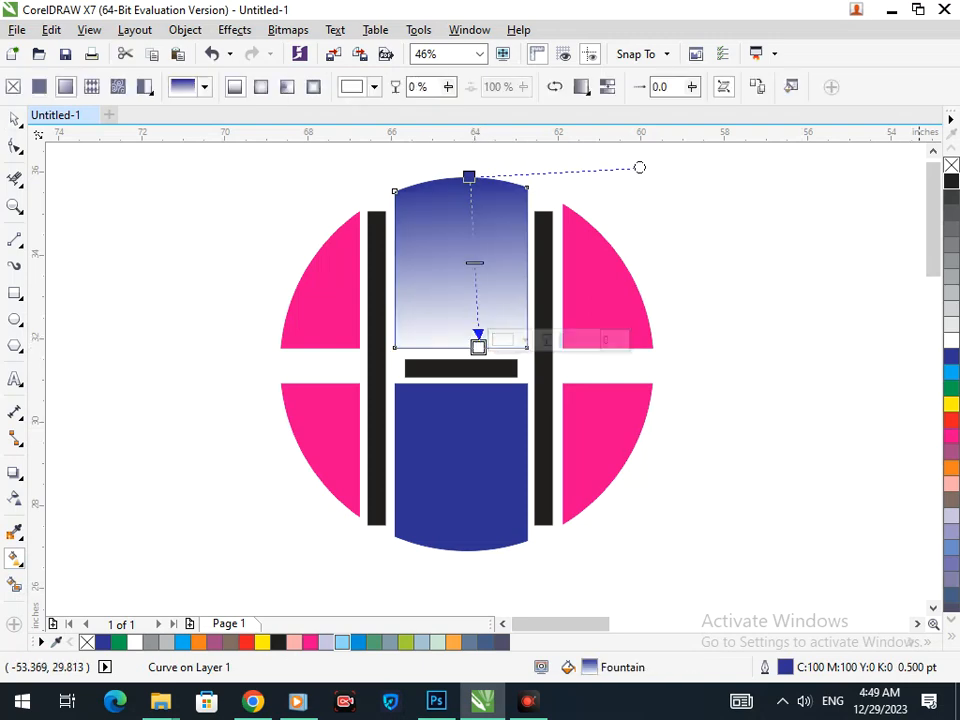
click(951, 388)
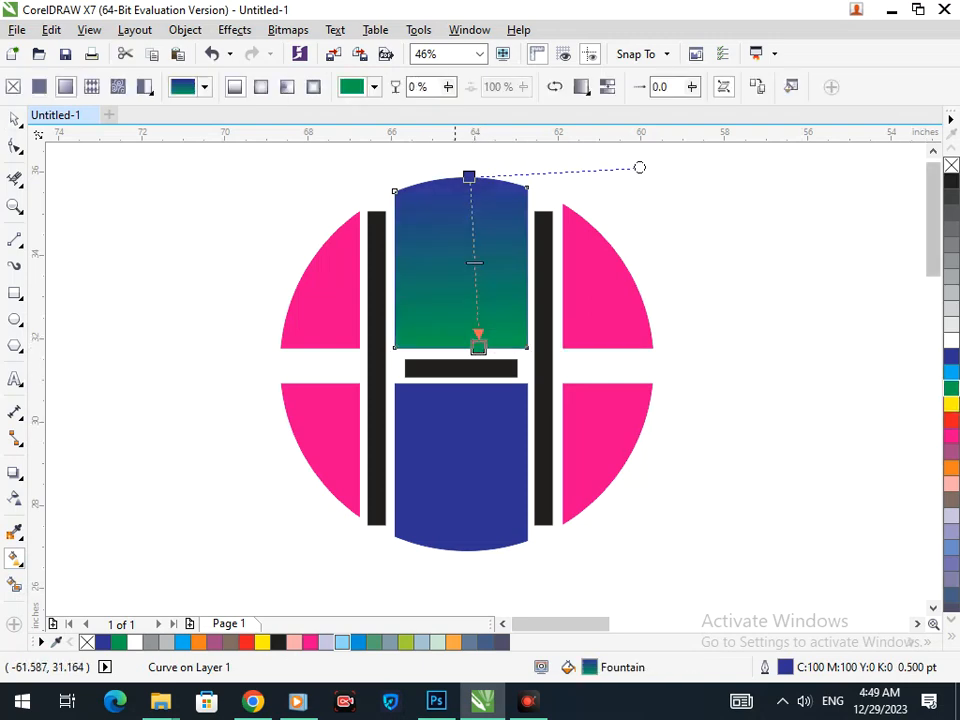
drag(478, 346, 468, 346)
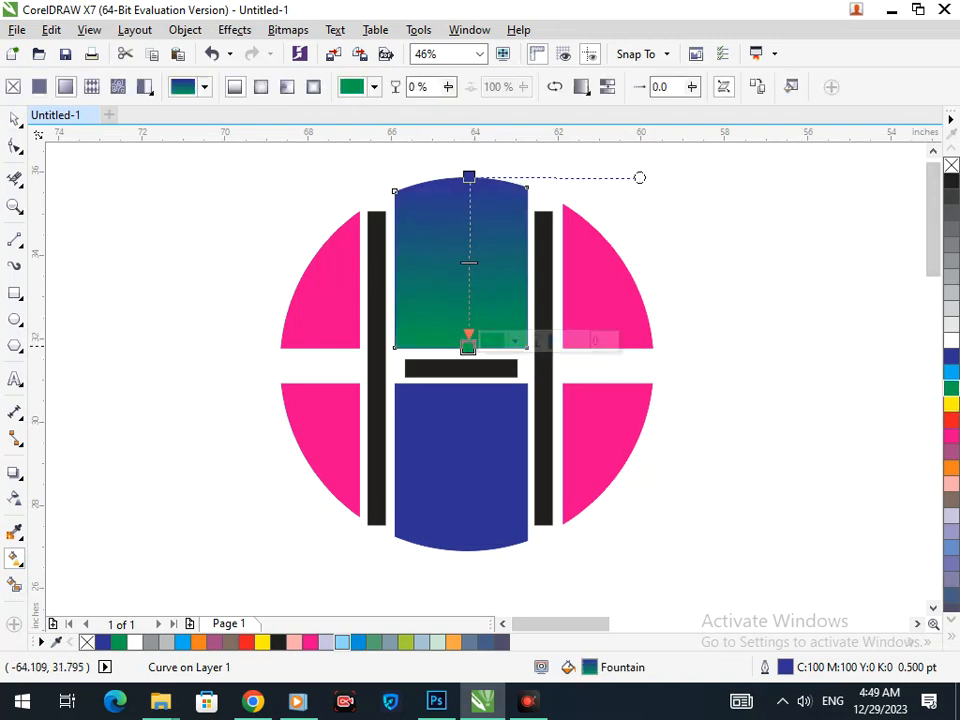
Try light blue, dark blue, magenta and red as the gradient's lower end colour, and set it back to green
click(951, 372)
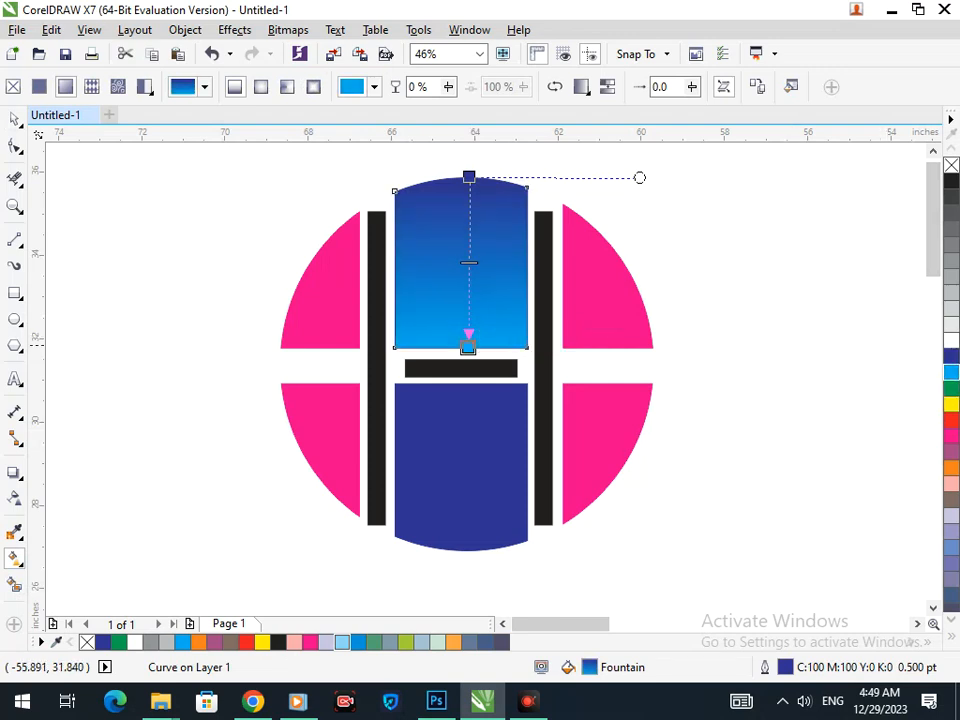
click(951, 355)
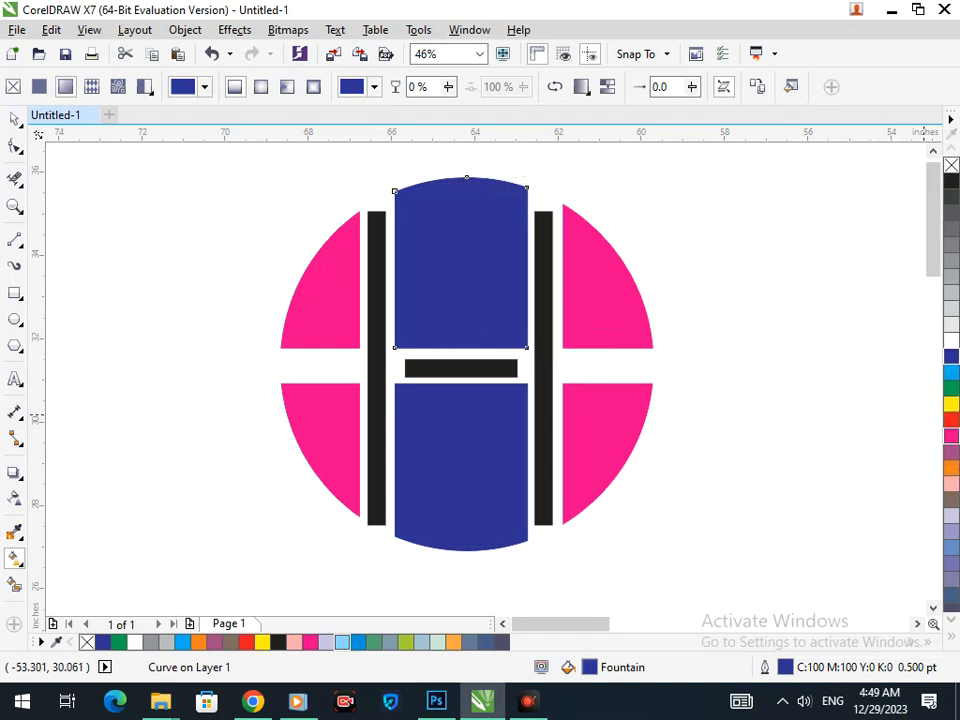
click(951, 436)
click(951, 420)
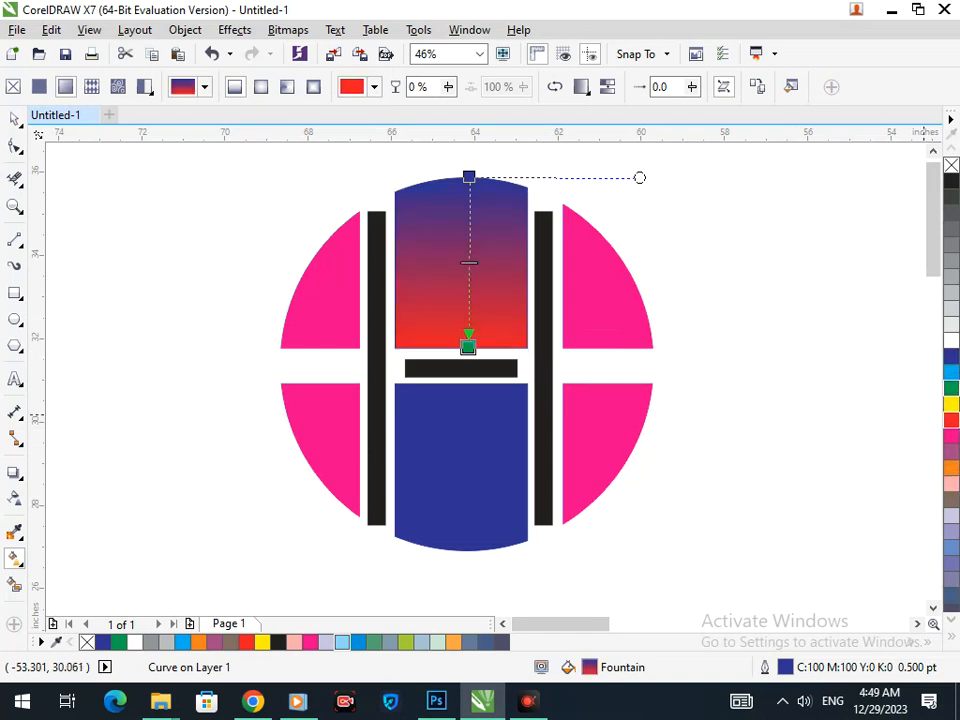
click(951, 388)
Set the gradient's upper colour to mauve and shift its start point down inside the upper middle piece
click(469, 177)
mouse_move(469, 177)
mouse_down()
mouse_move(460, 261)
mouse_move(466, 176)
mouse_up()
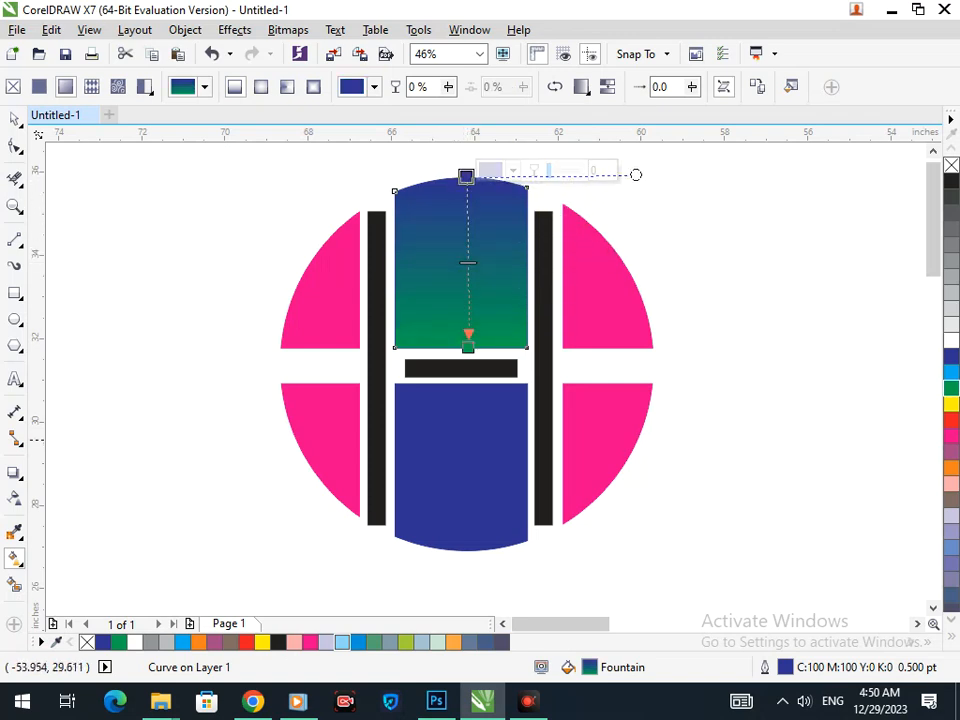
click(951, 452)
click(466, 176)
drag(466, 176, 472, 223)
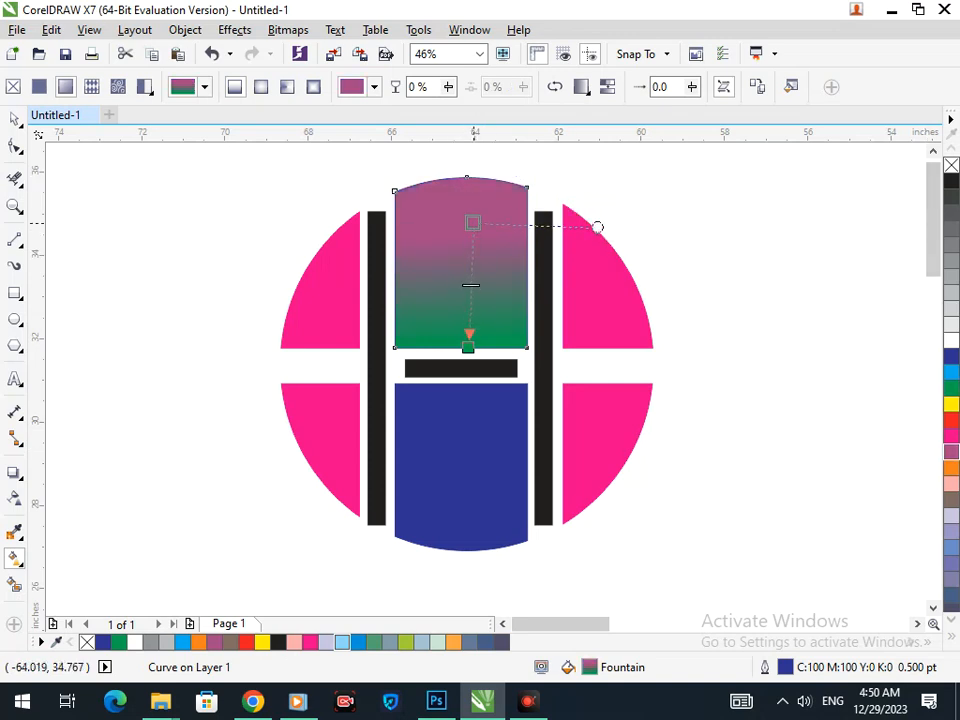
click(14, 118)
key(Escape)
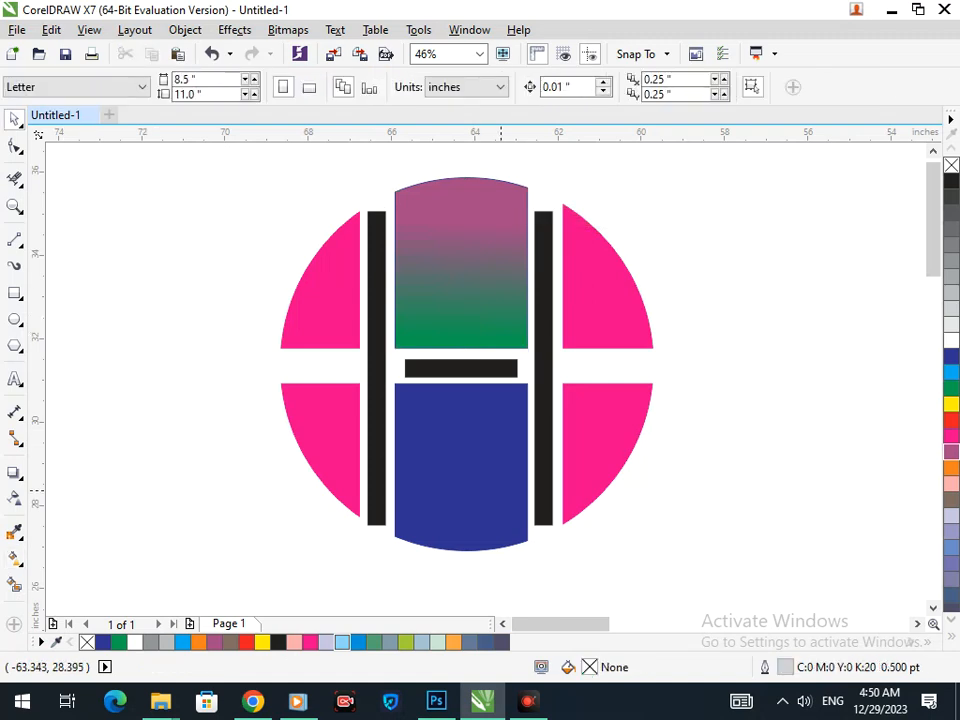
drag(492, 503, 490, 557)
key(ctrl+z)
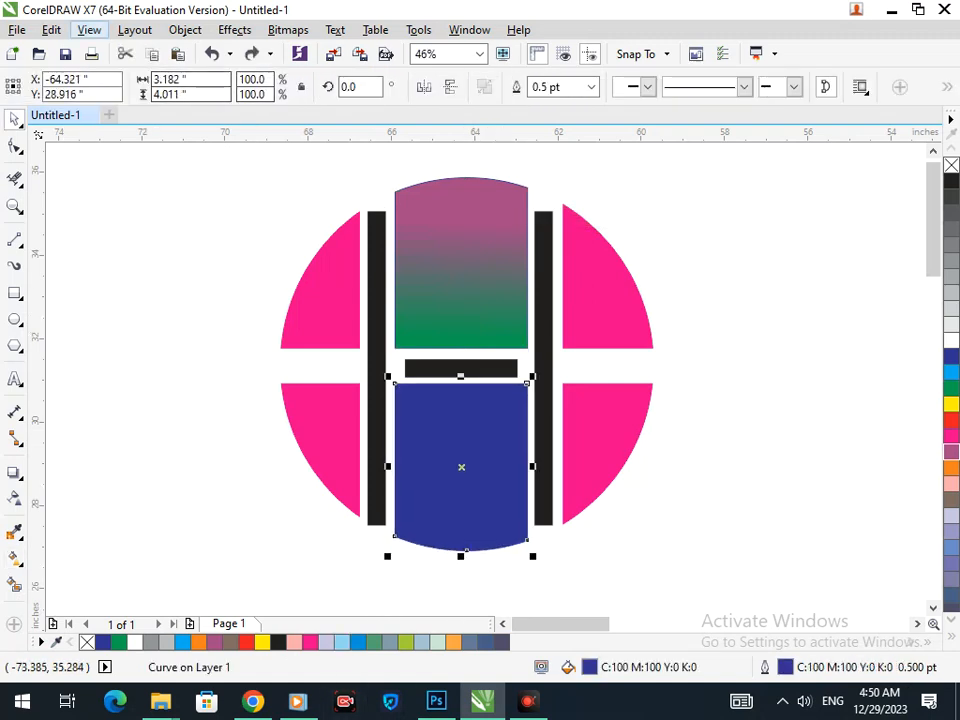
key(Escape)
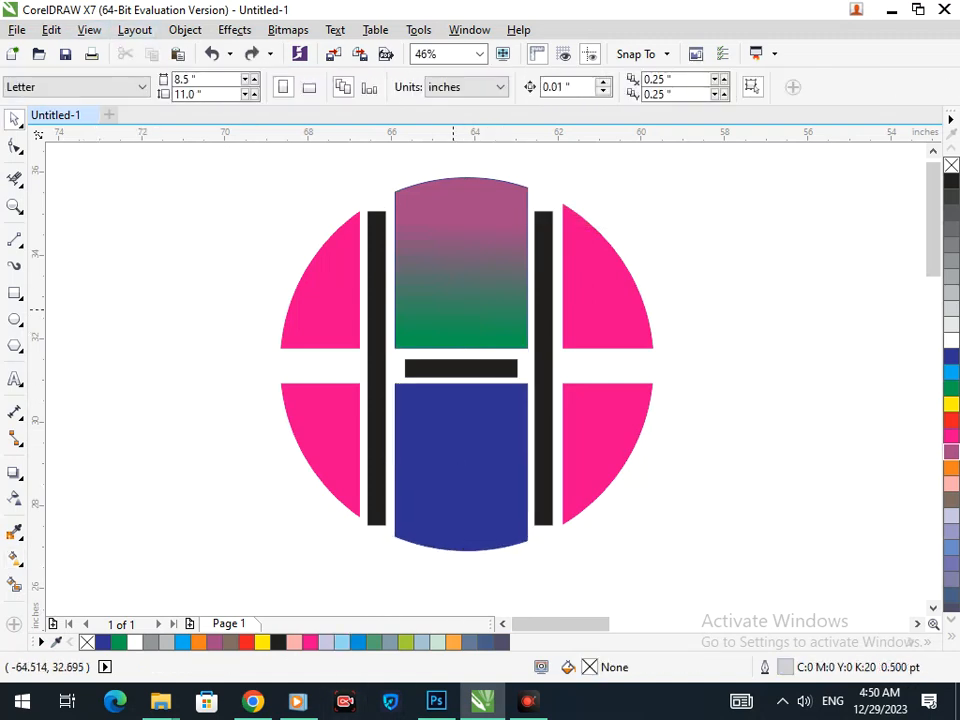
Align the upper middle piece's gradient start vertically above its end point, and try dark blue and yellow as the start colour
click(453, 323)
click(14, 557)
click(88, 555)
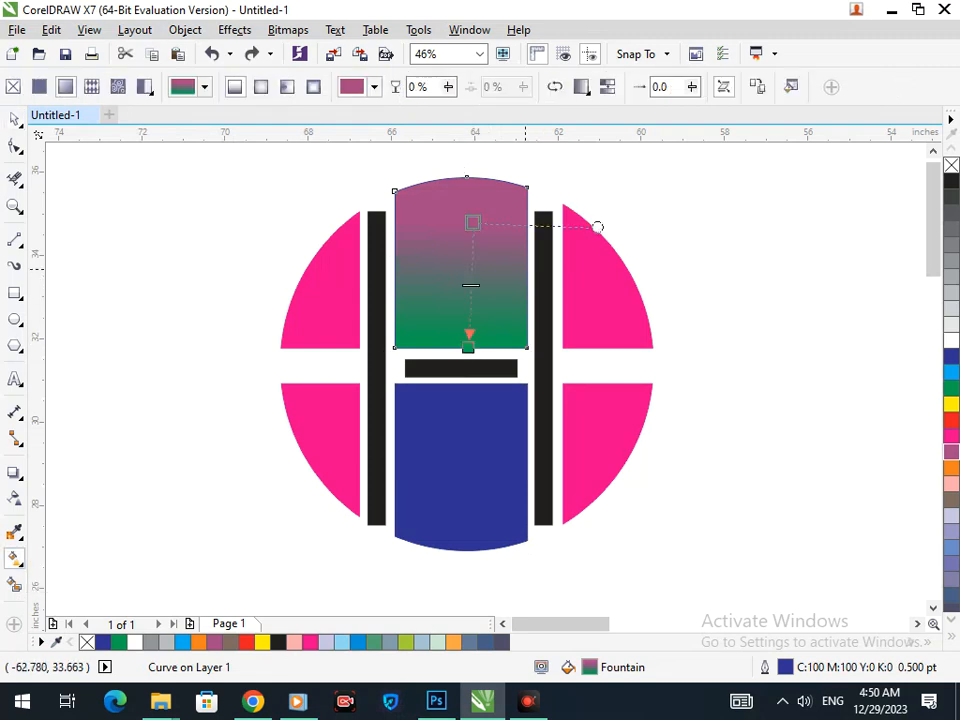
drag(473, 223, 467, 229)
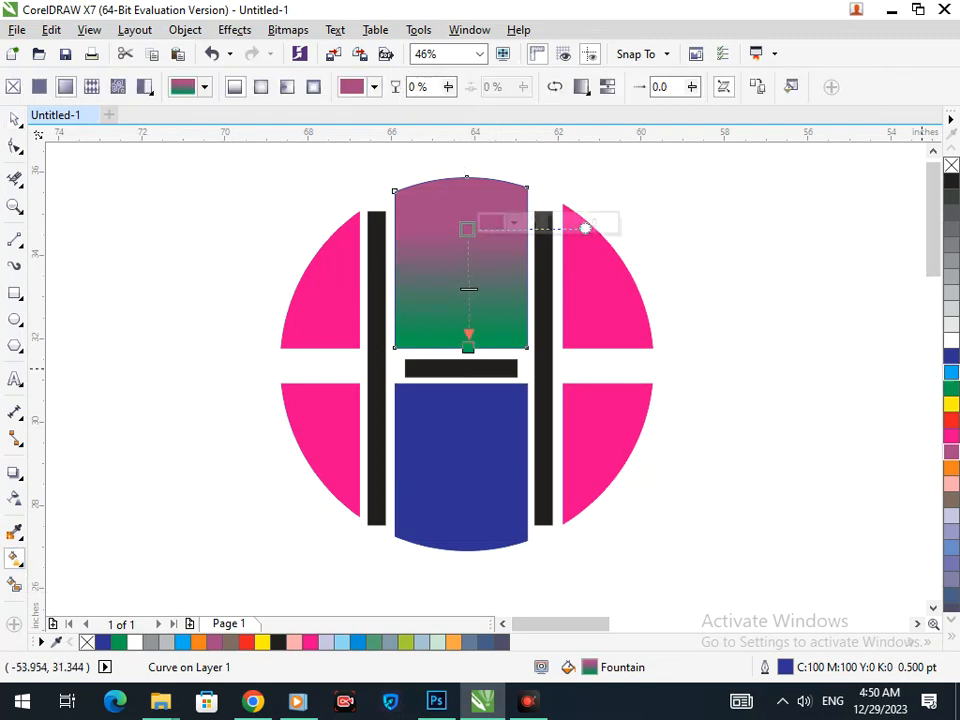
click(951, 355)
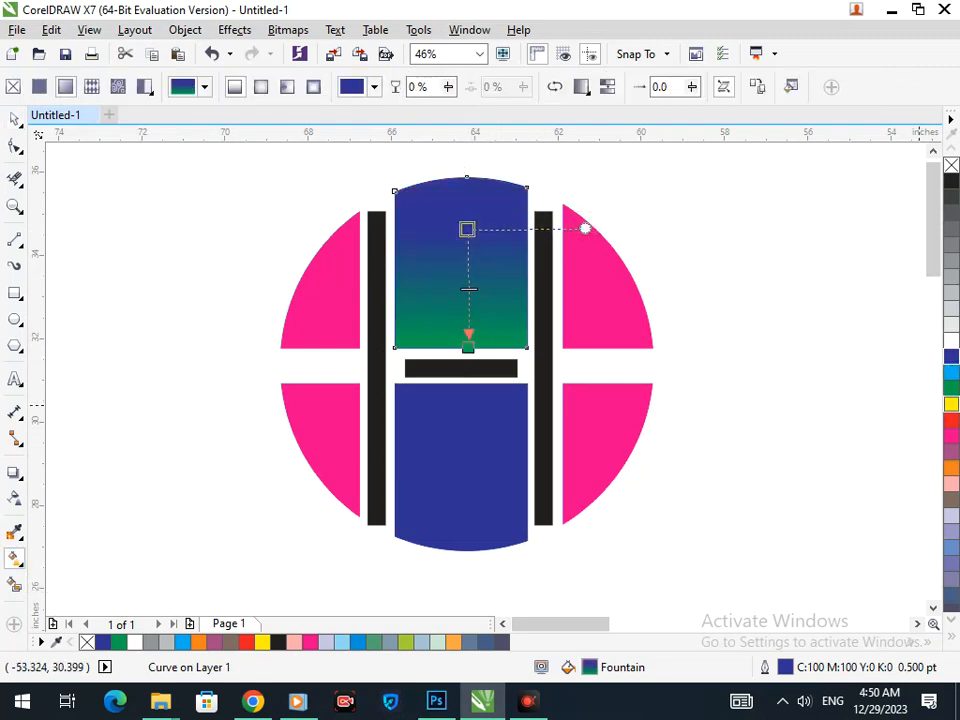
click(951, 404)
Lower the gradient's start point to the middle of the upper piece and try mauve, magenta and brown as its colour
drag(467, 229, 462, 261)
click(951, 452)
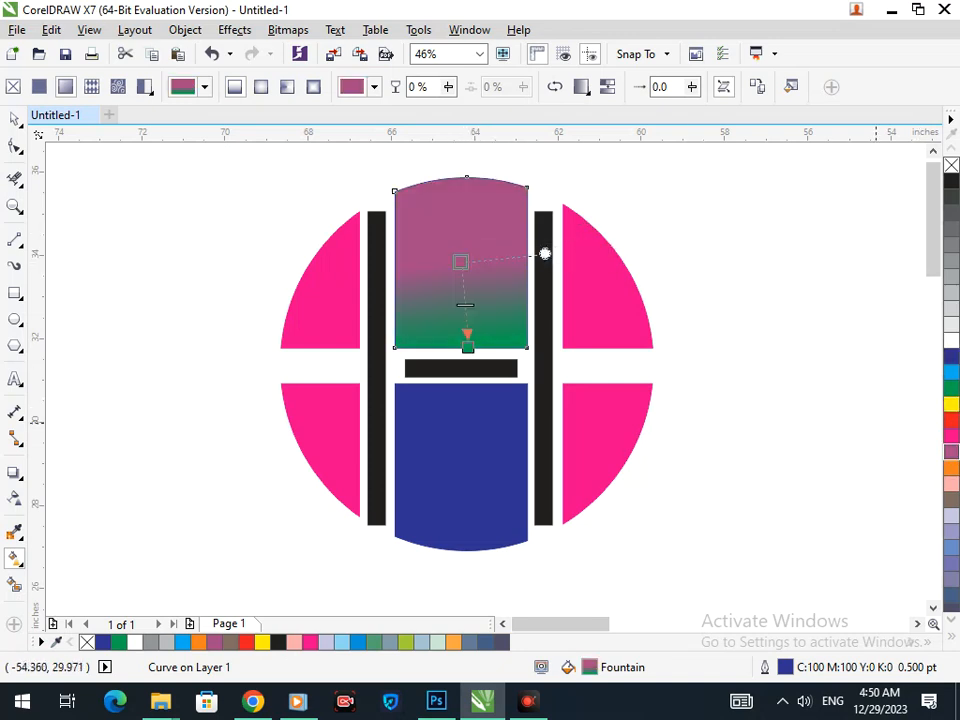
click(951, 436)
click(951, 500)
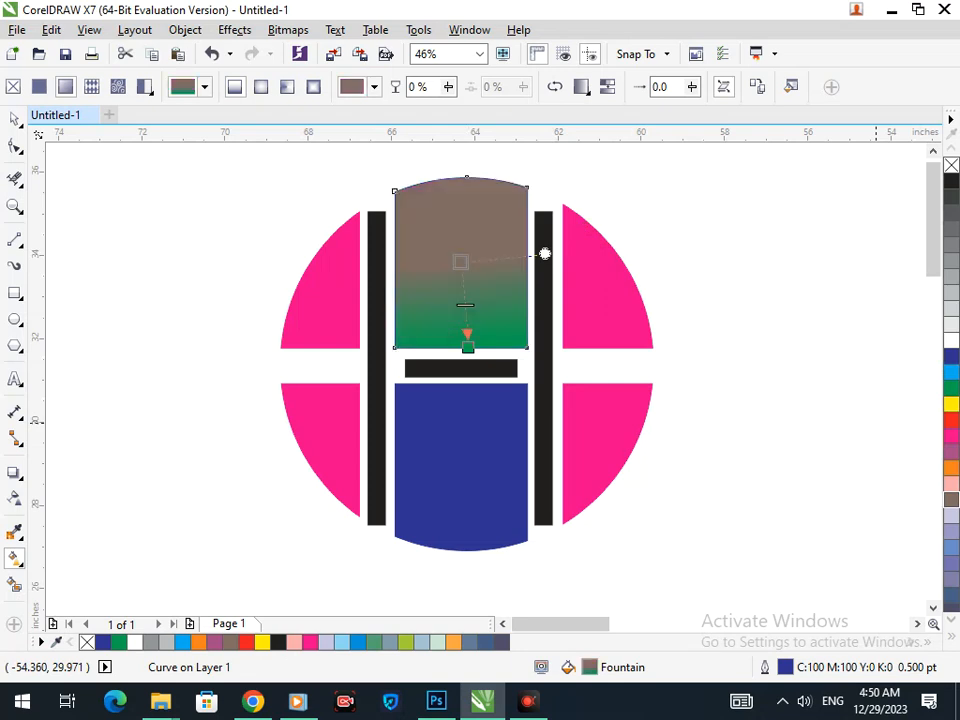
Move the gradient's start point below the piece's middle and try pink, blue, muted green, lavender, brown, yellow and green start colours
drag(544, 254, 540, 279)
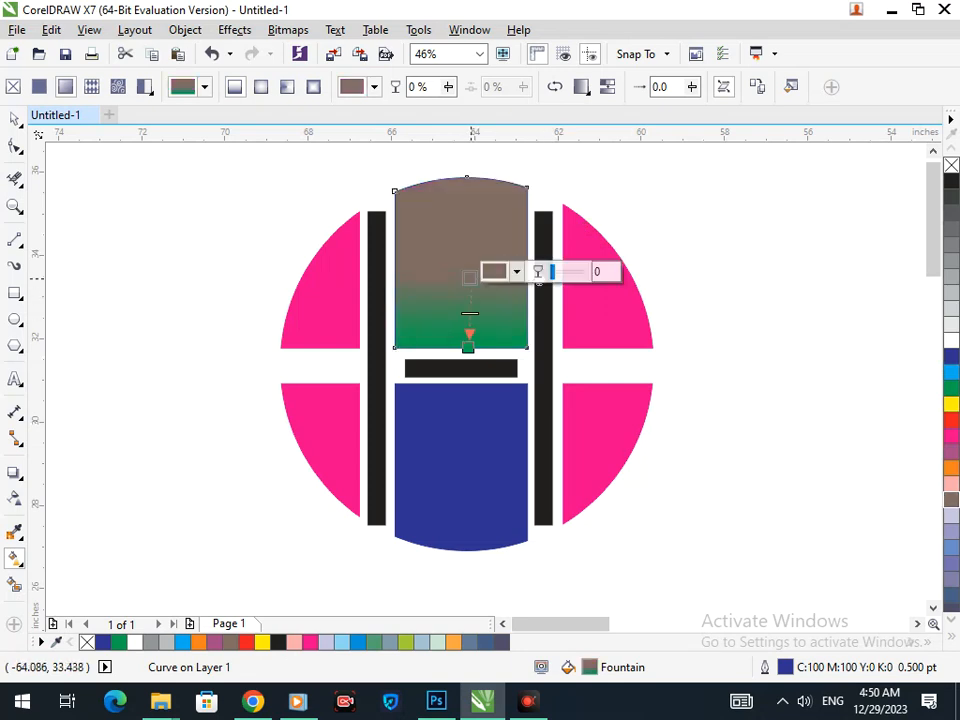
click(951, 484)
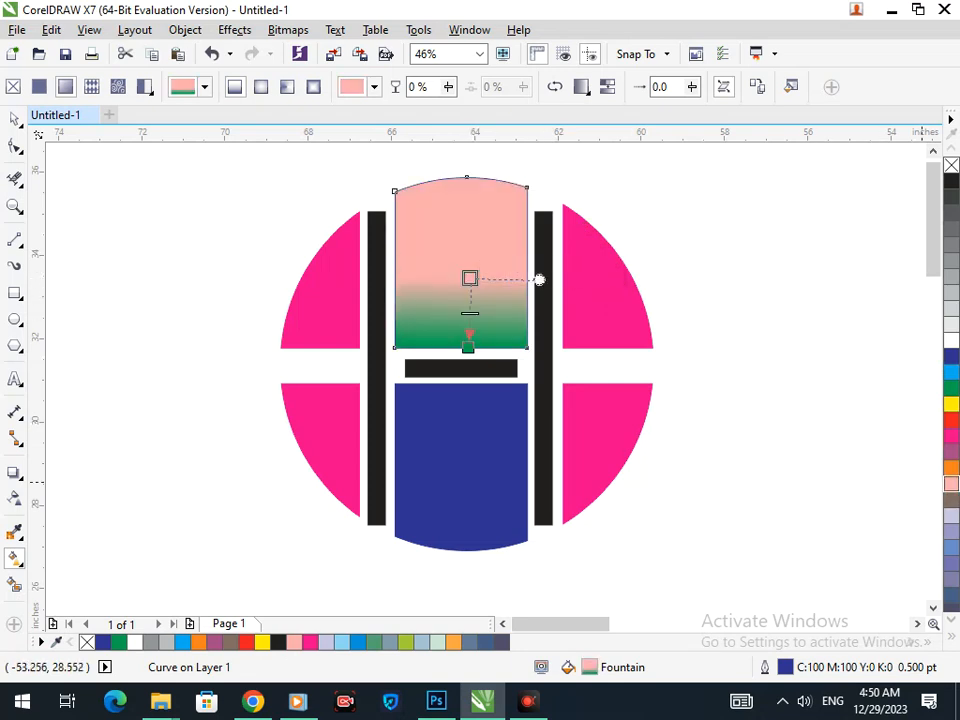
click(951, 547)
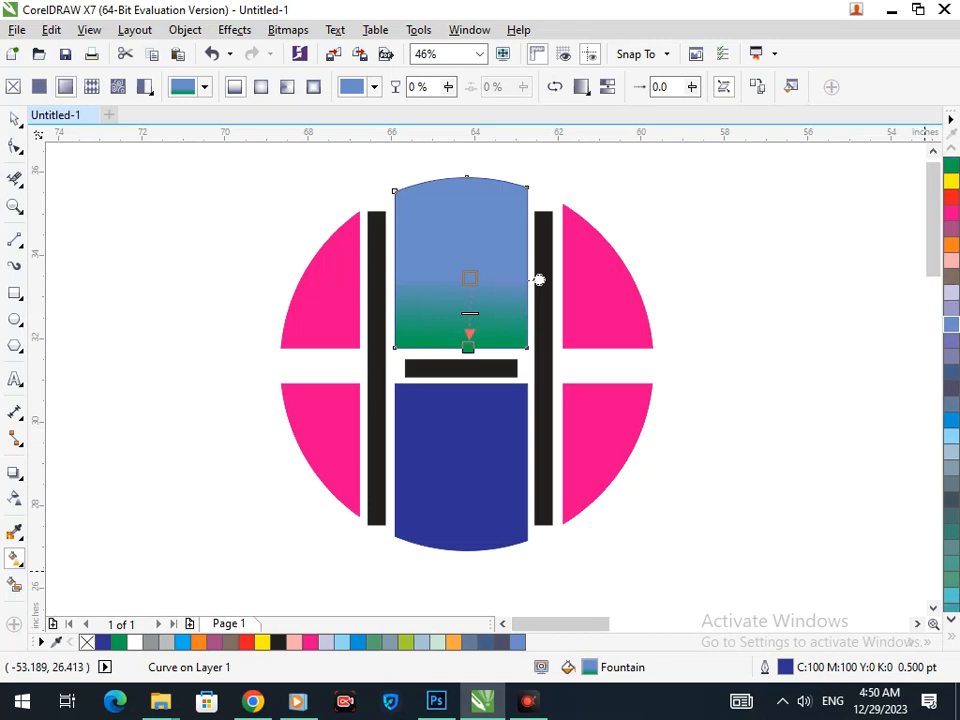
click(951, 579)
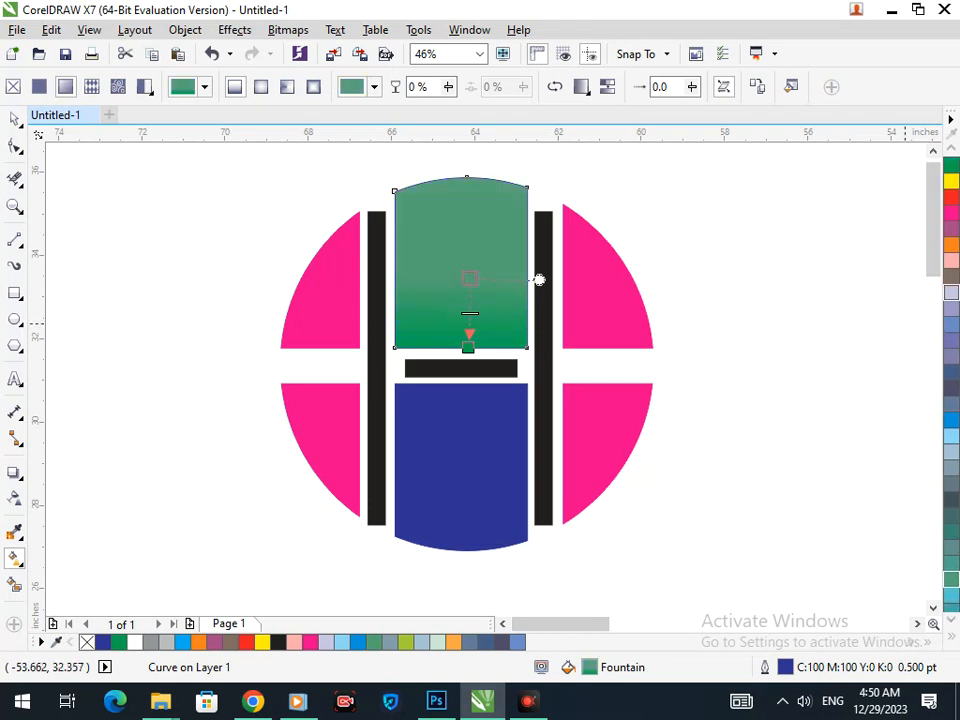
click(951, 292)
click(951, 276)
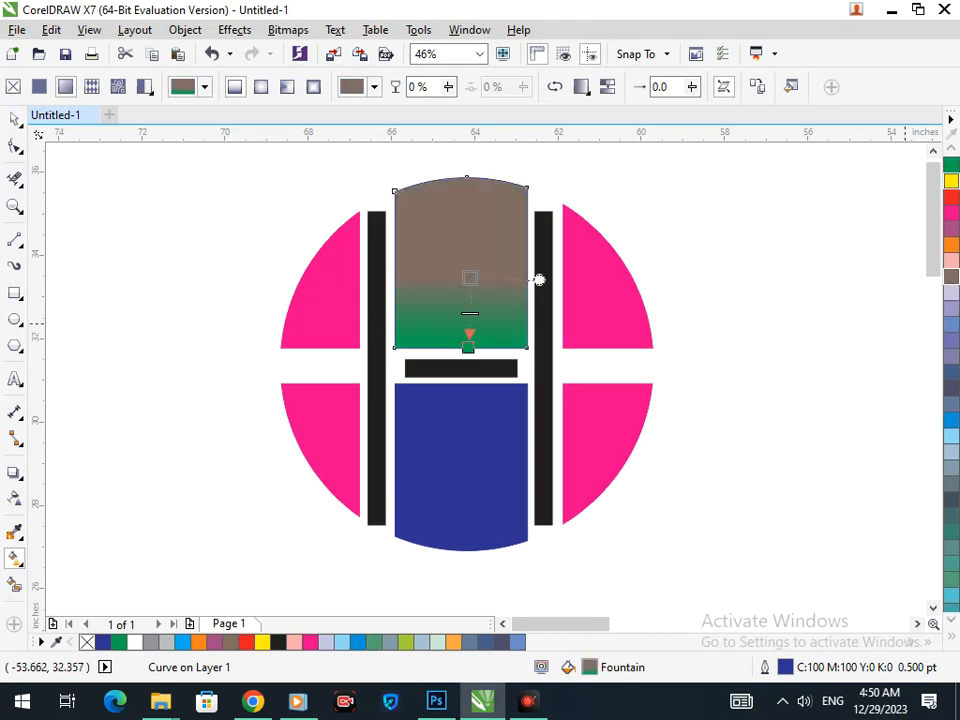
click(951, 180)
click(951, 165)
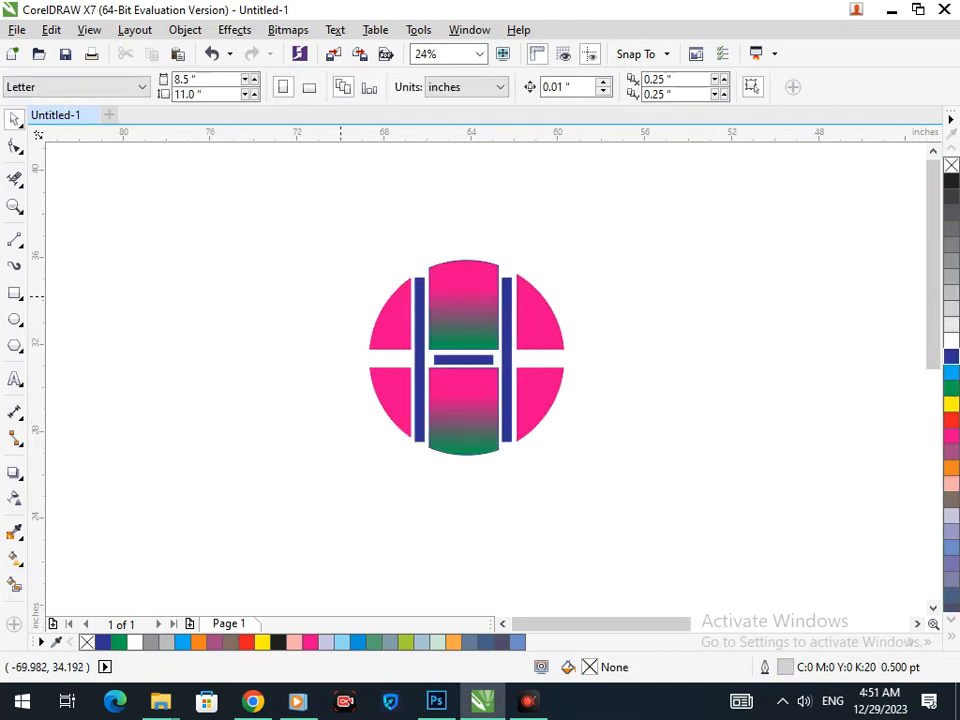
Select all pieces of the H logo together and move them to the right and down on the canvas
key(F2)
drag(313, 214, 667, 500)
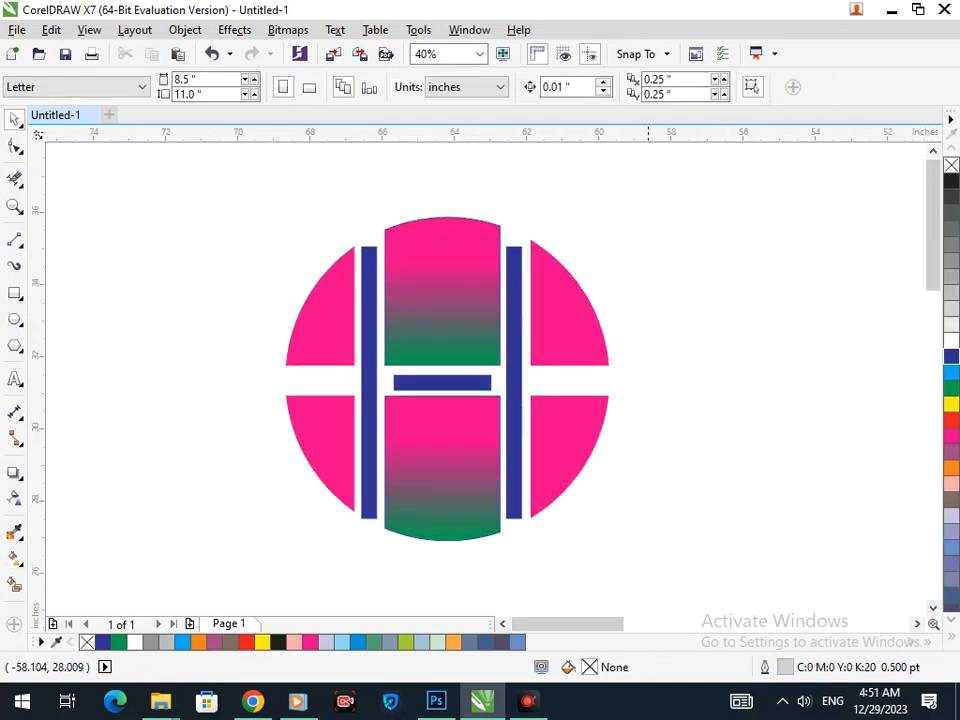
drag(232, 190, 642, 532)
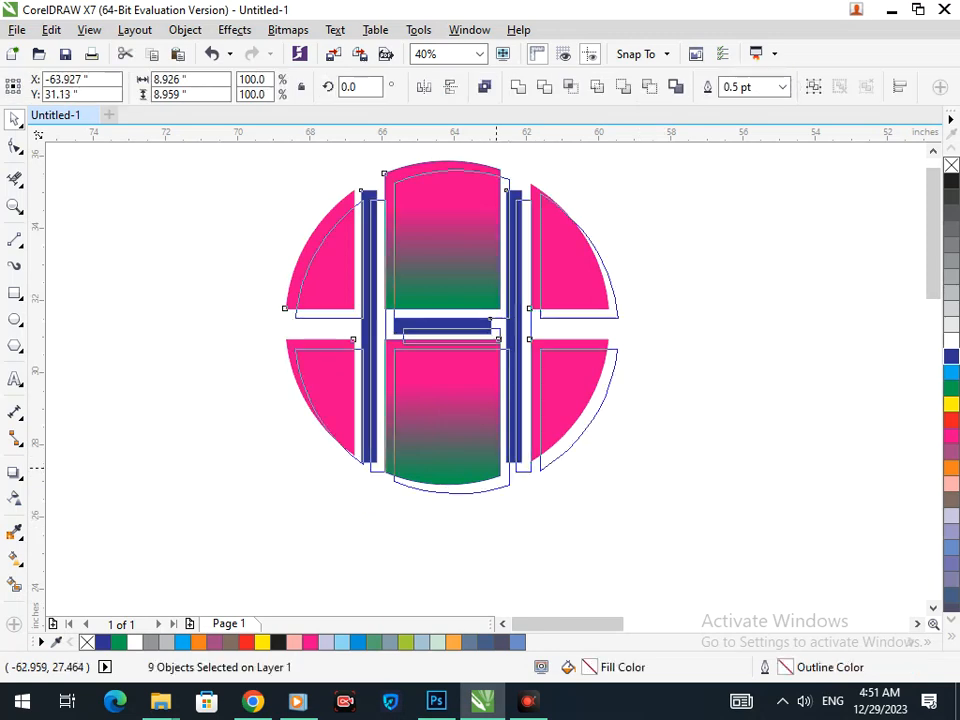
drag(488, 458, 541, 496)
click(674, 612)
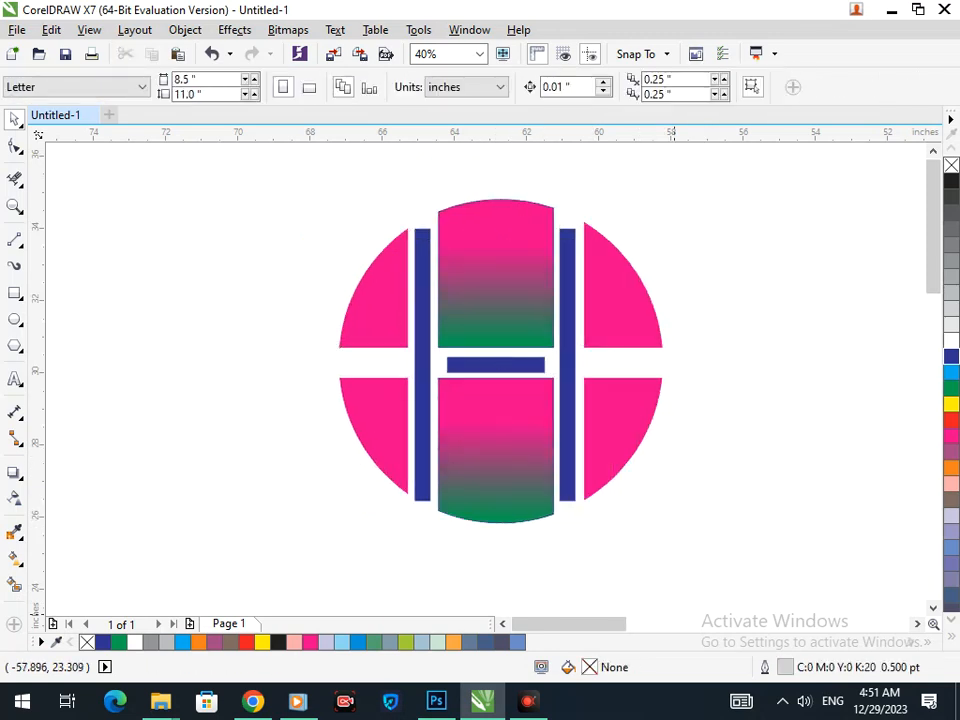